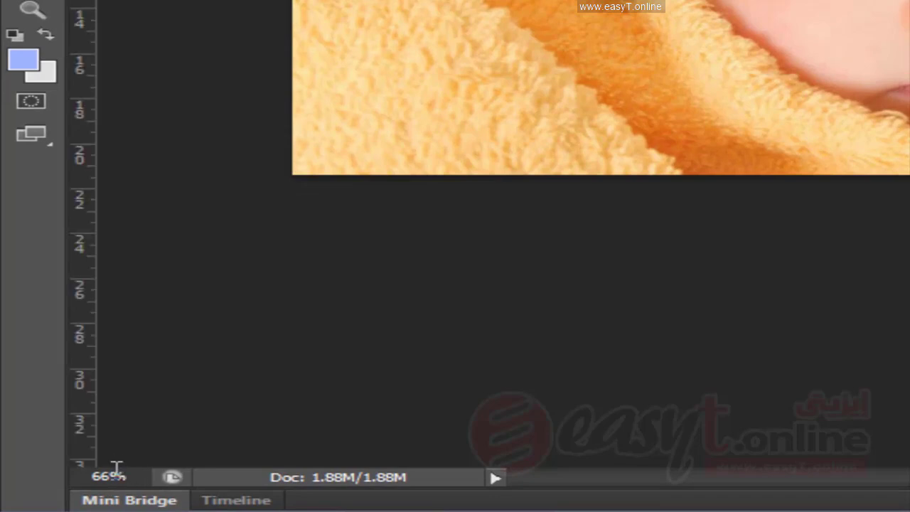
Enter 100%, then 50%, then 200% in the status-bar zoom field, ending at 200%
left_click(112, 472)
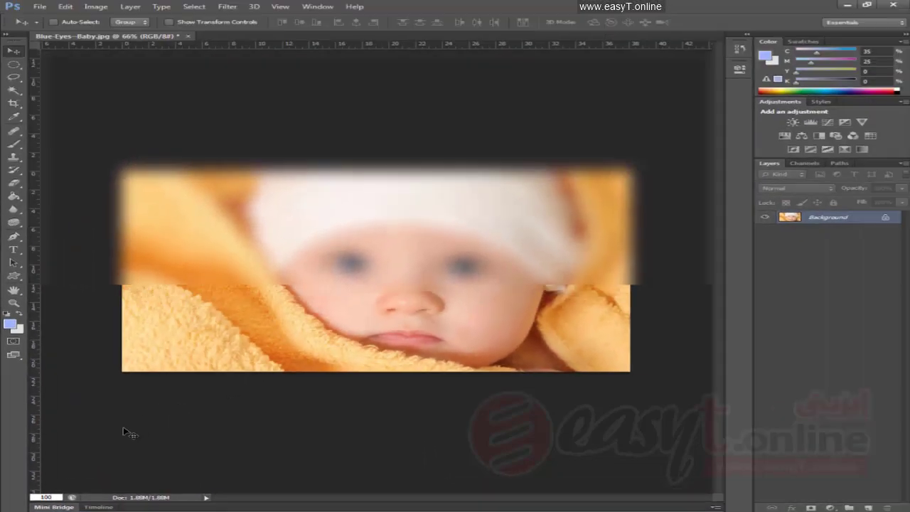
type("100")
key("Return")
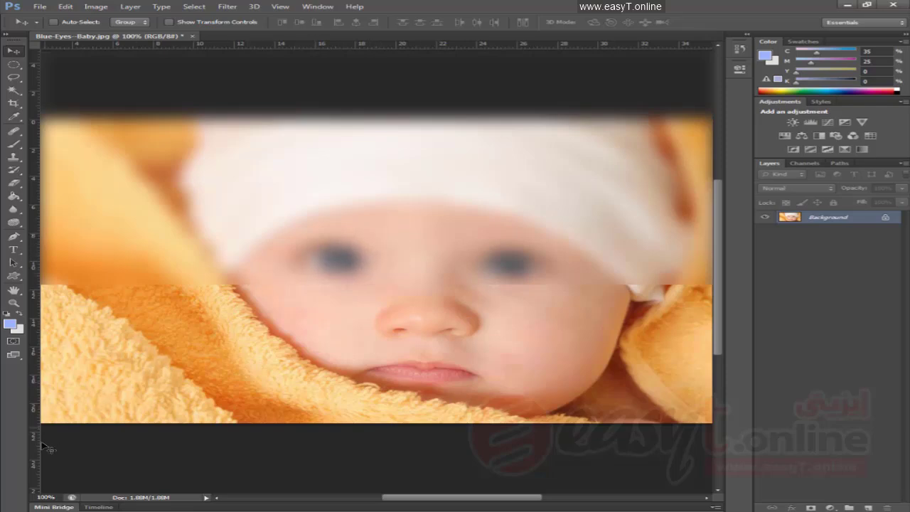
left_click(47, 497)
type("50")
key("Return")
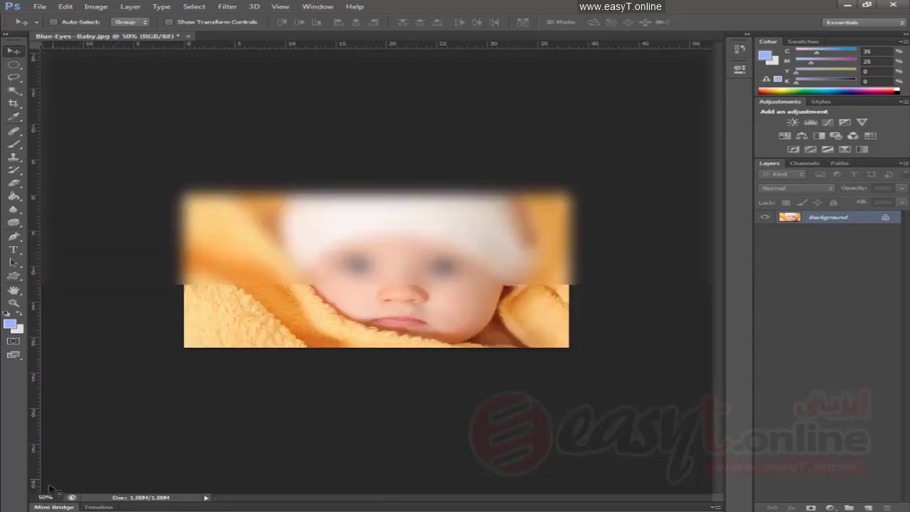
left_click(44, 496)
type("200")
key("Return")
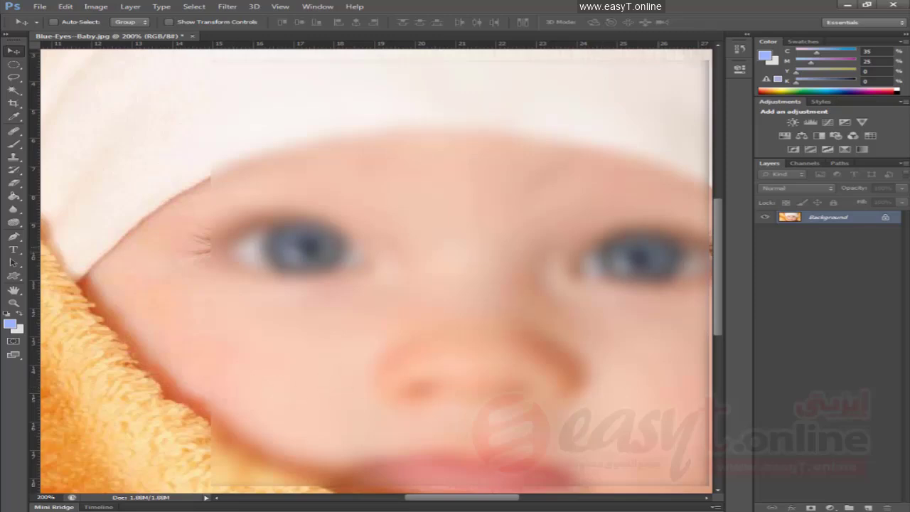
Scroll the 200% view upward toward the baby's white hat using the scrollbars
mouse_move(718, 248)
left_mouse_down()
mouse_move(717, 212)
mouse_move(714, 261)
left_mouse_up()
left_click_drag(470, 497, 534, 478)
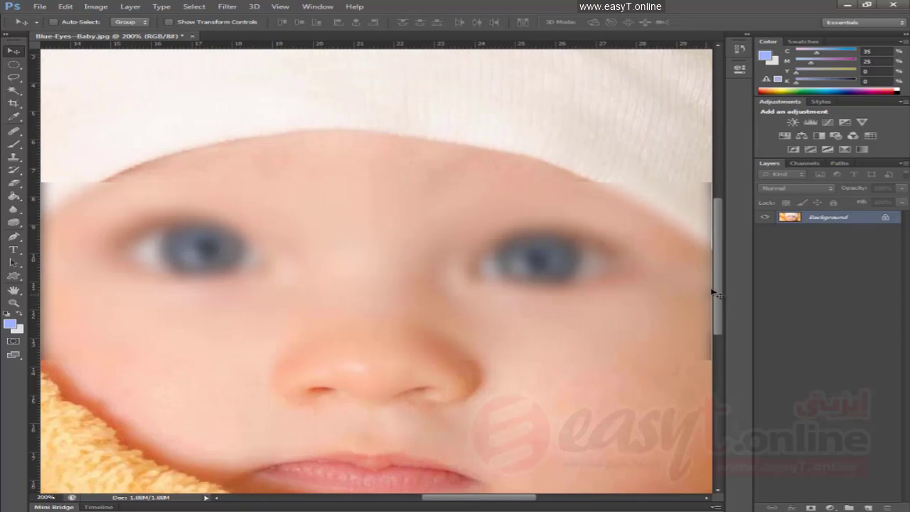
left_click_drag(720, 287, 720, 271)
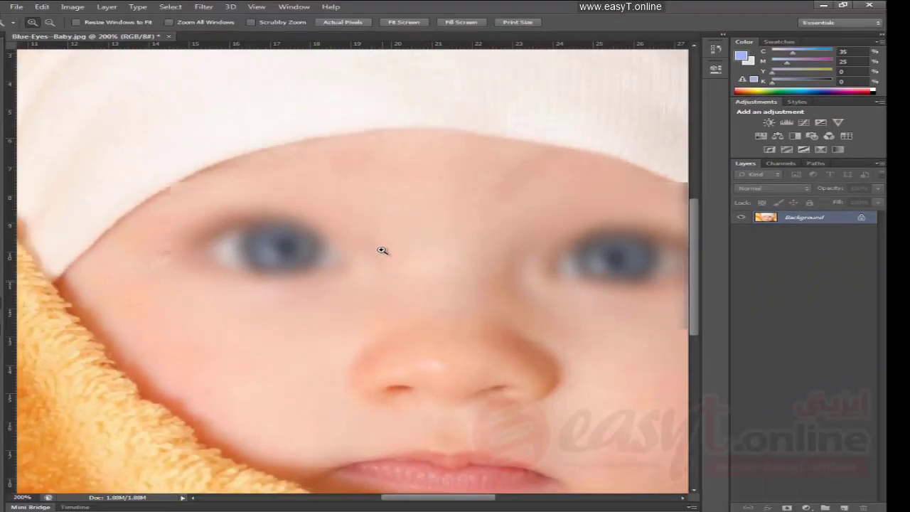
Zoom in with the Zoom tool near the eye and cheek up to 1600%, showing pixels
left_click(318, 197)
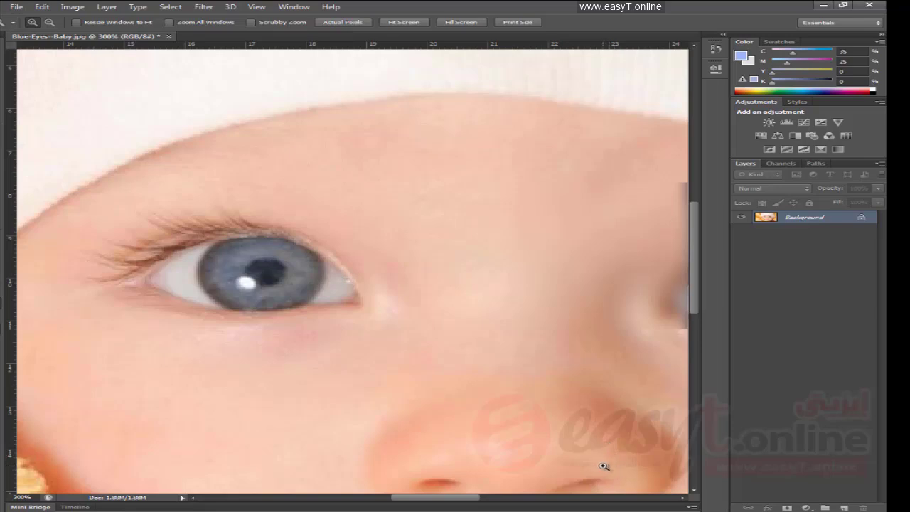
left_click(603, 466)
left_click(603, 466)
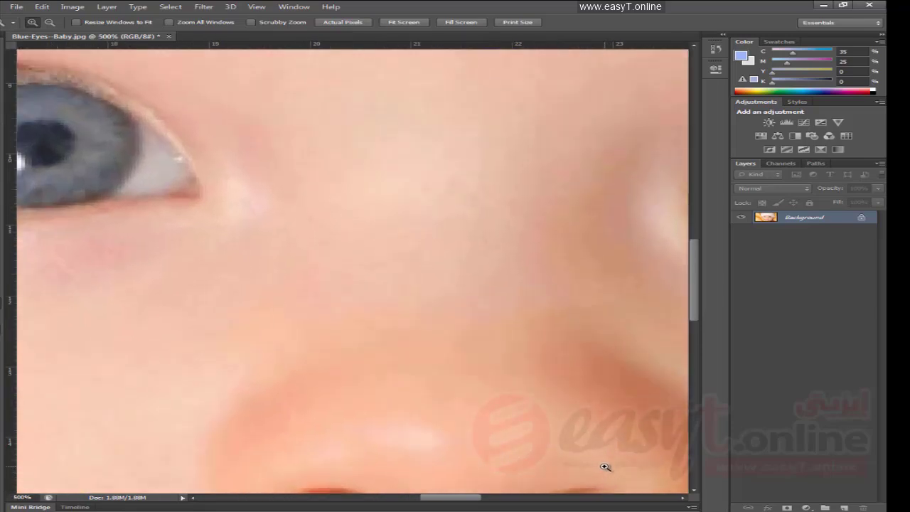
left_click(604, 466)
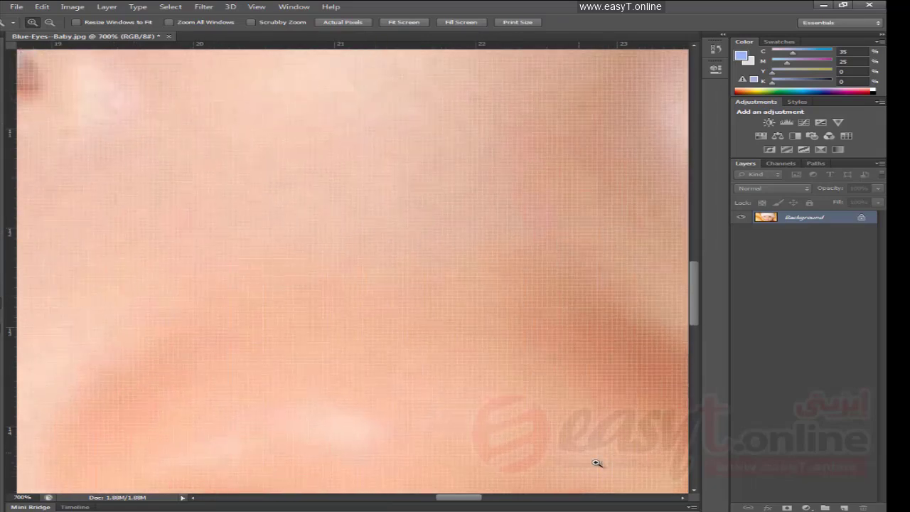
left_click(586, 452)
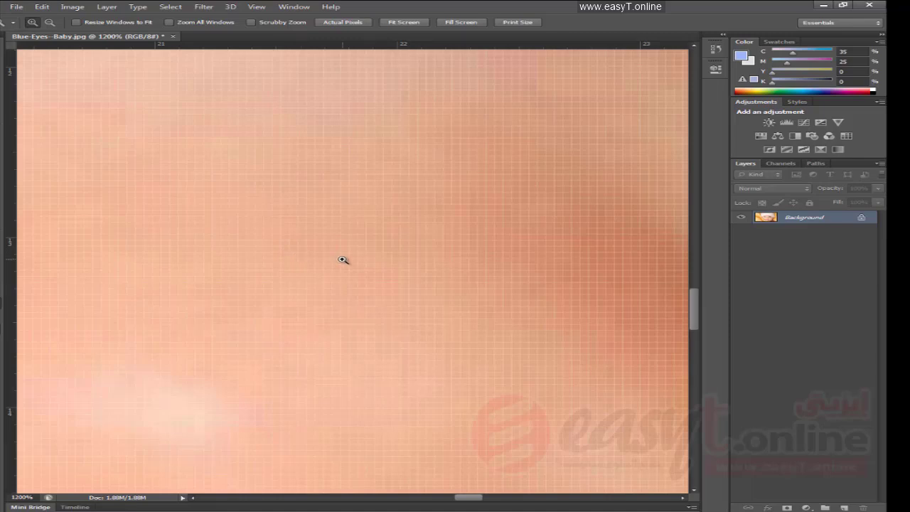
left_click(343, 259)
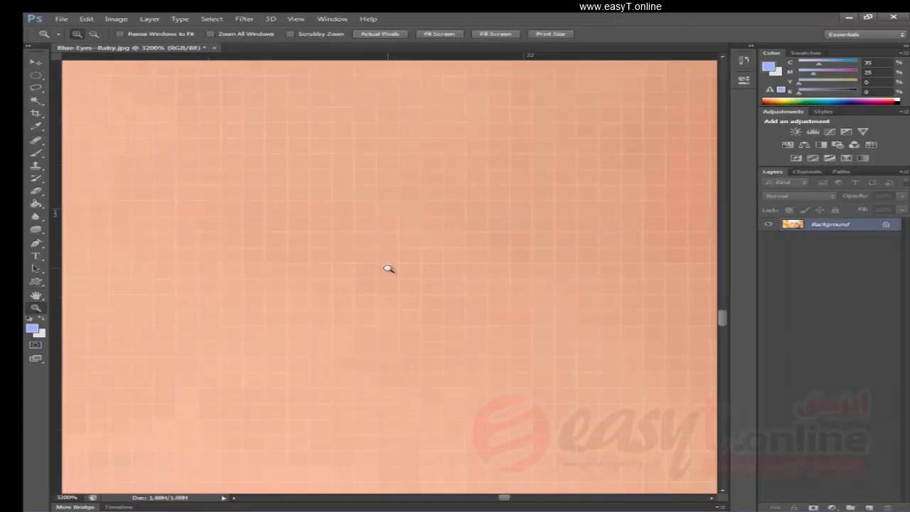
Alt-click with the Zoom tool to zoom back out to 100%
key("alt")
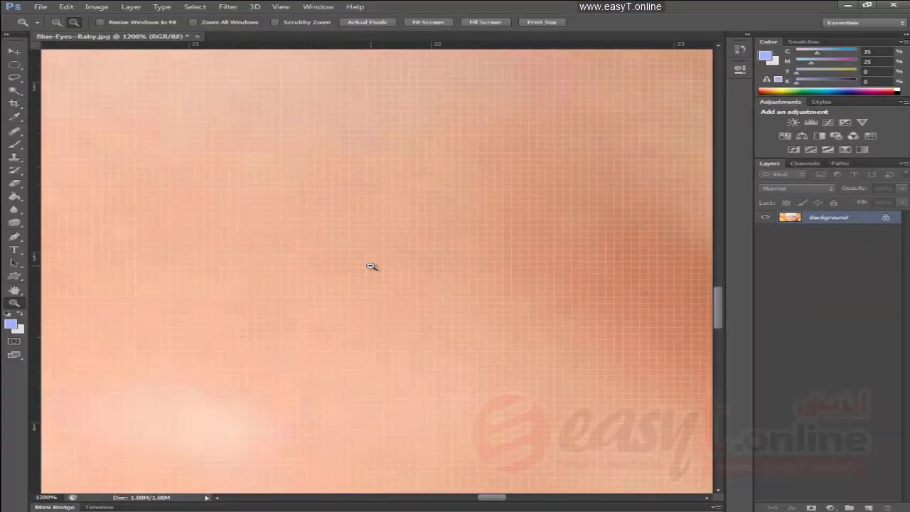
left_click(371, 266)
left_click(371, 266)
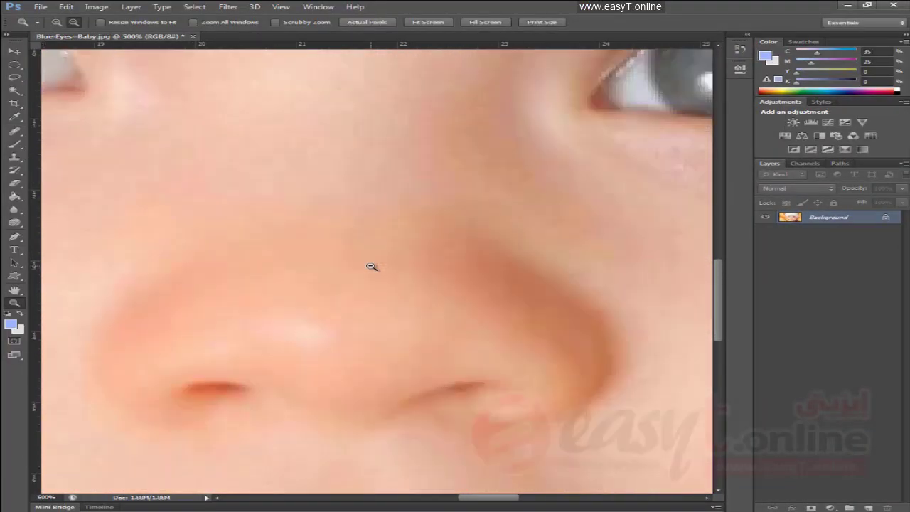
left_click(371, 266)
left_click(371, 266)
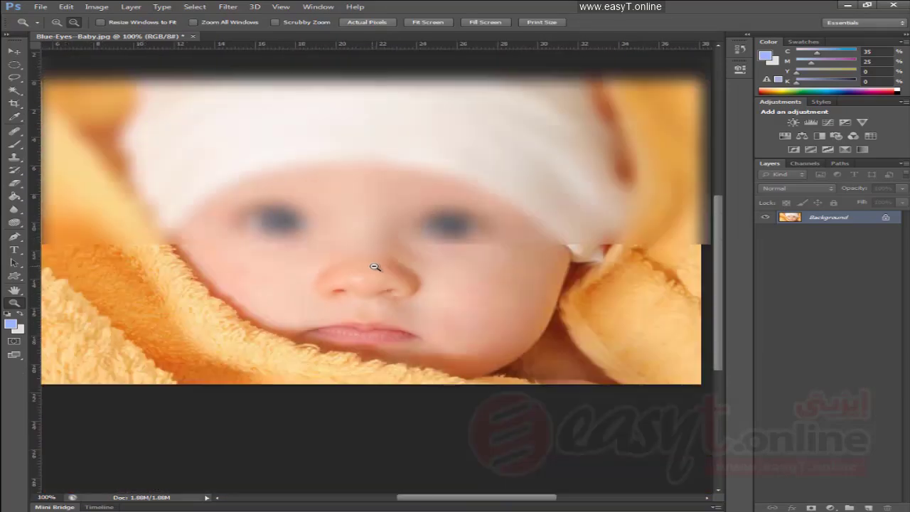
Zoom out to 66.7% and then 25%, then switch to Zoom In mode and return to 66.7%
left_click(375, 266)
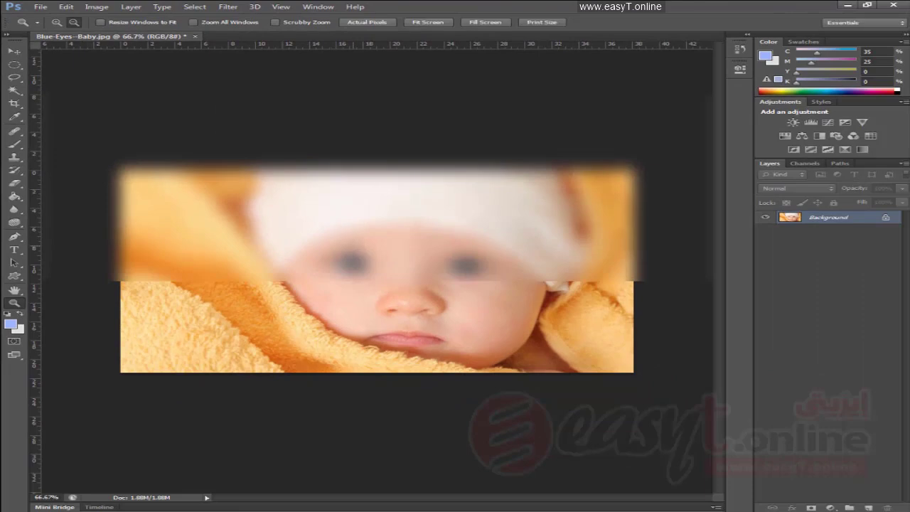
left_click(223, 153)
left_click(224, 153)
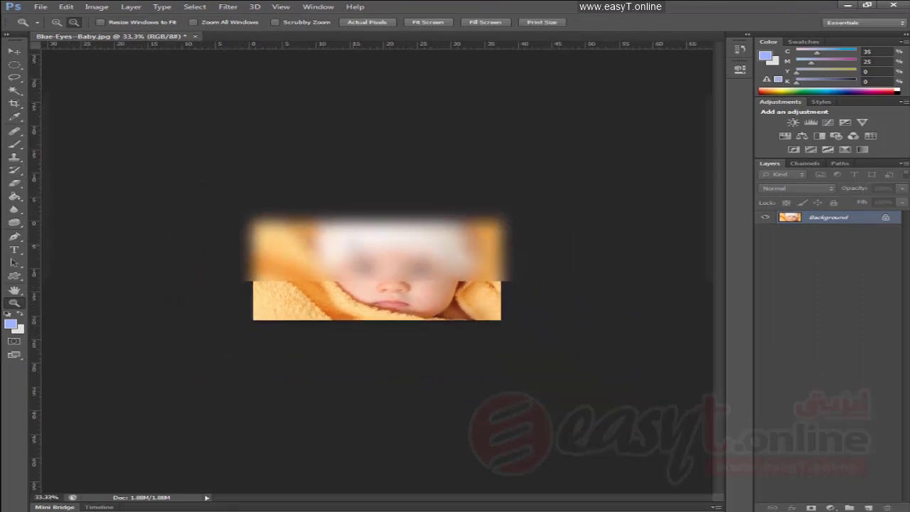
left_click(57, 22)
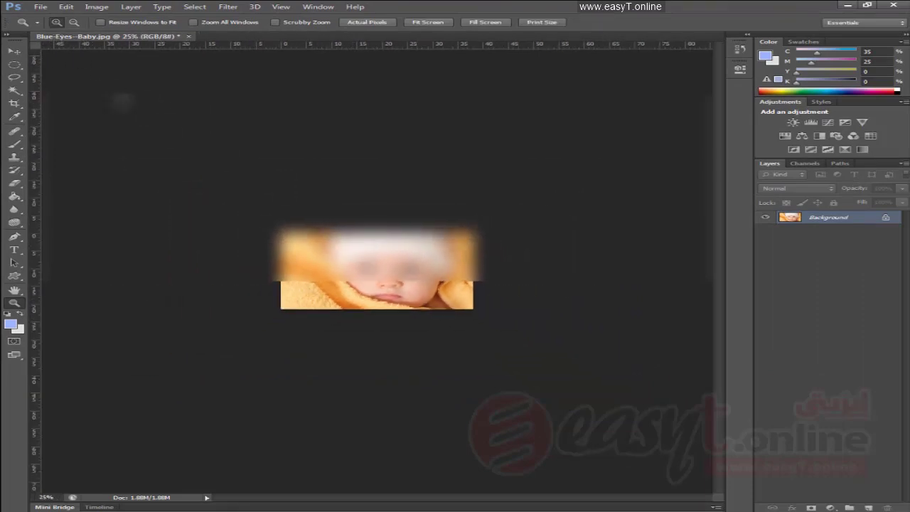
left_click(425, 282)
left_click(424, 282)
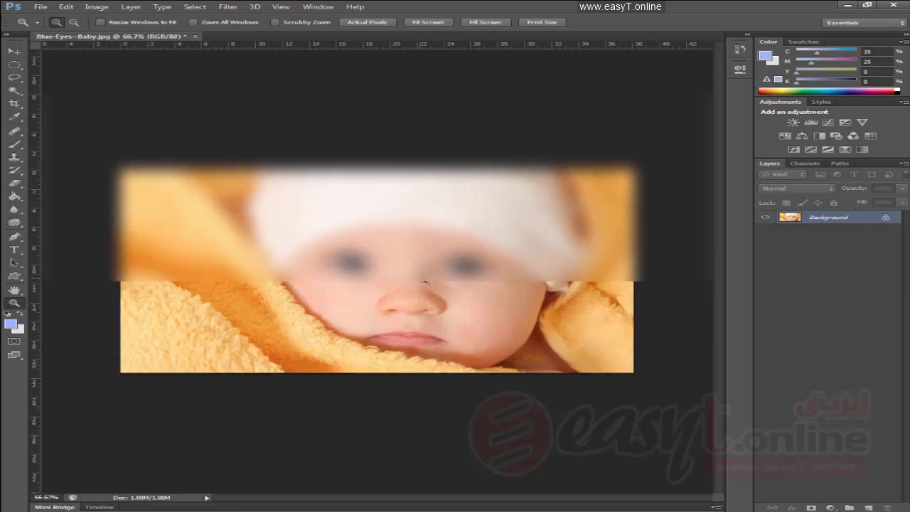
Zoom out to 50% in Zoom Out mode, then zoom in on the forehead to 200%
left_click(74, 22)
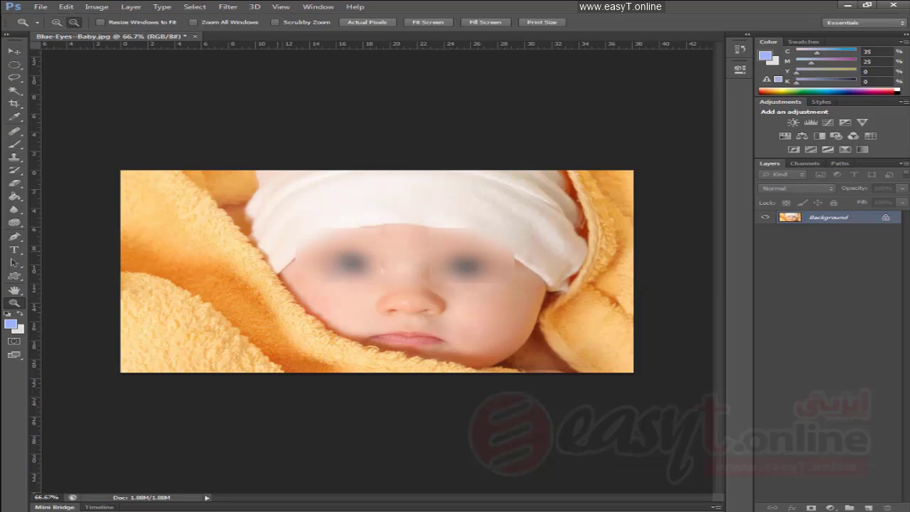
left_click(408, 246)
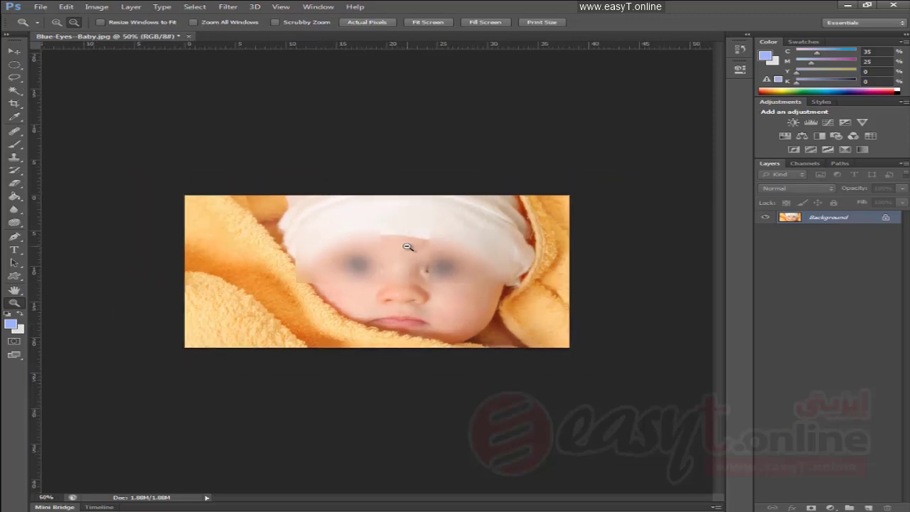
key("alt")
left_click(403, 250)
left_click(403, 250)
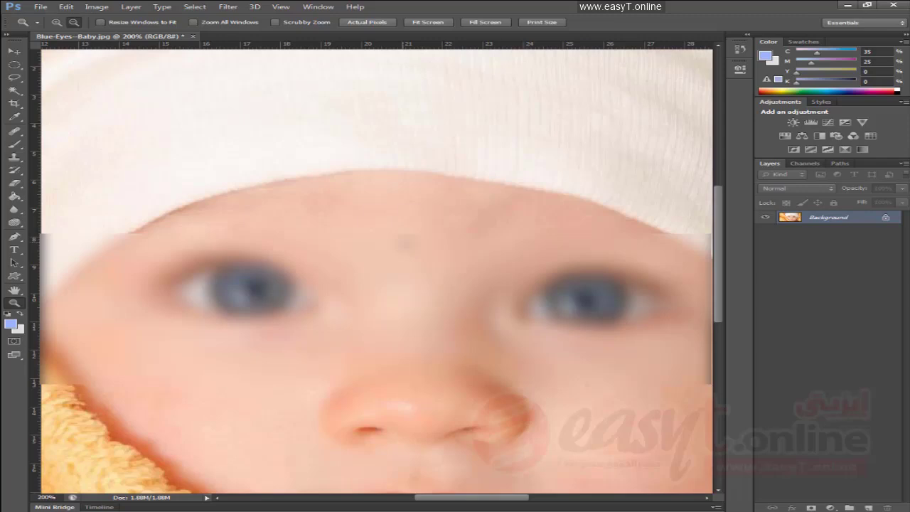
Double-click the Zoom tool for 100%, then zoom in on the nose bridge to 1200%
key("alt")
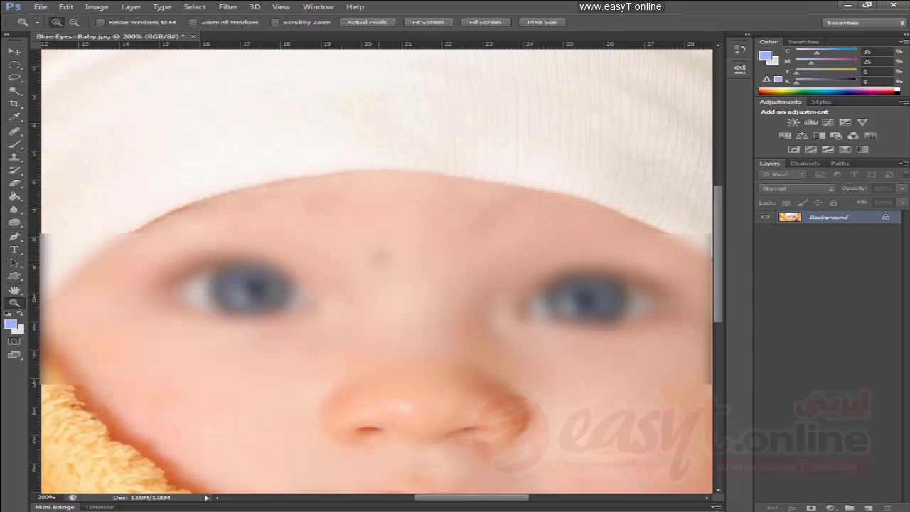
key("alt")
key("alt")
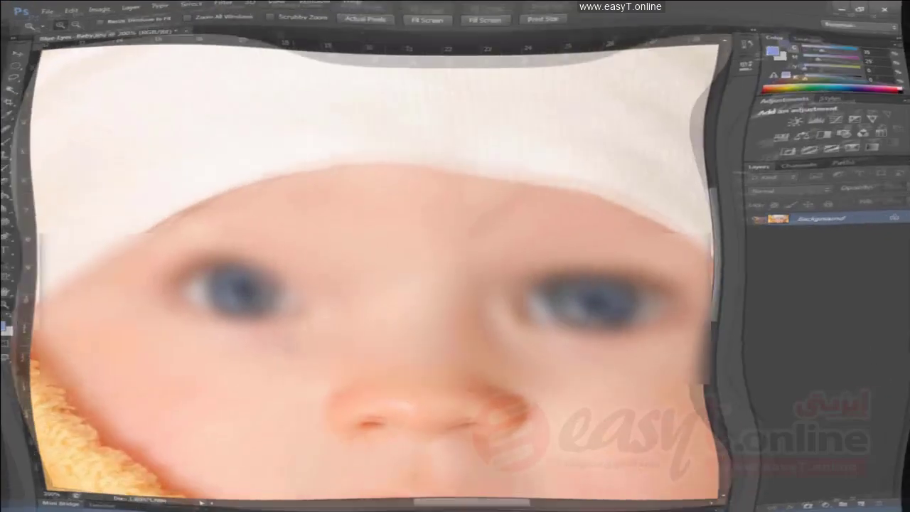
double_click(16, 307)
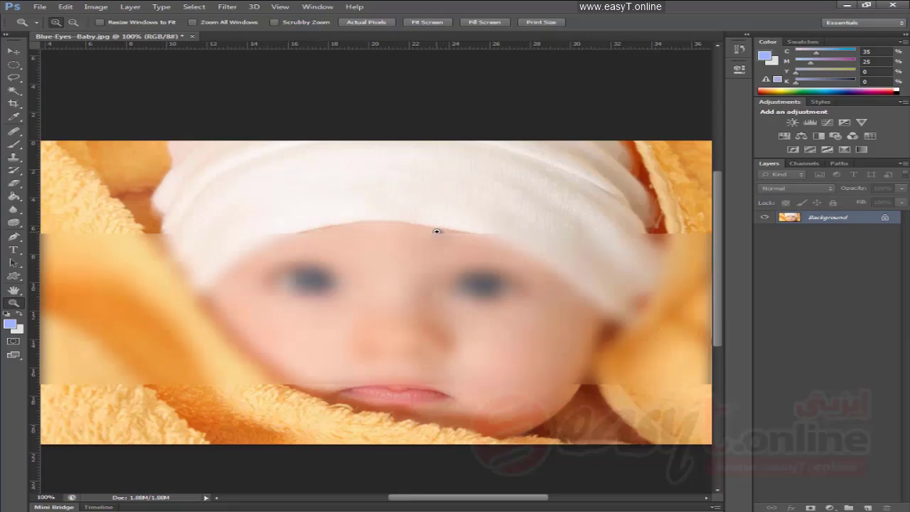
left_click(417, 284)
left_click(419, 284)
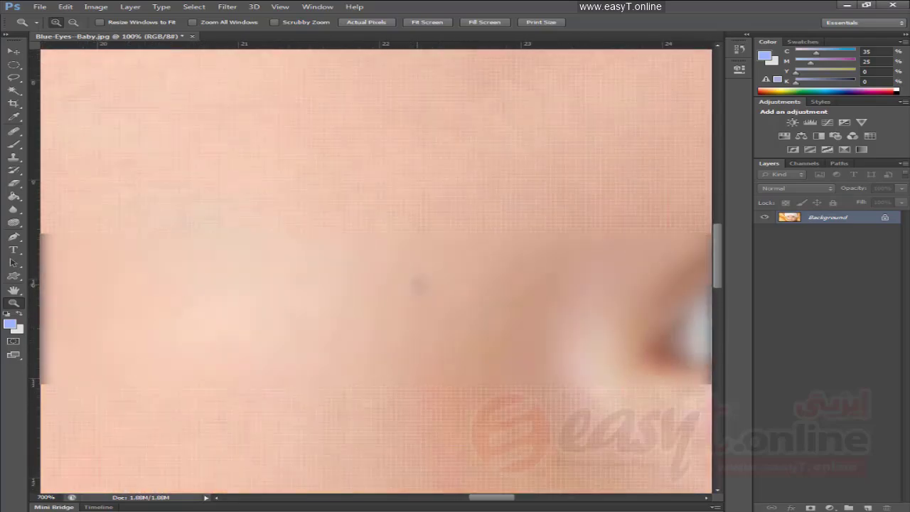
Return to 100%, zoom out to 25%, then restore 100% actual size
double_click(13, 303)
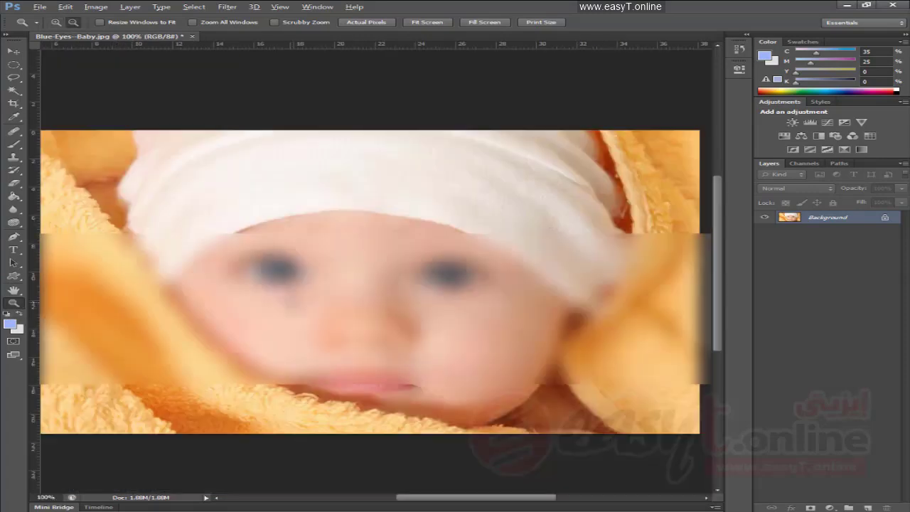
left_click(379, 269, "alt")
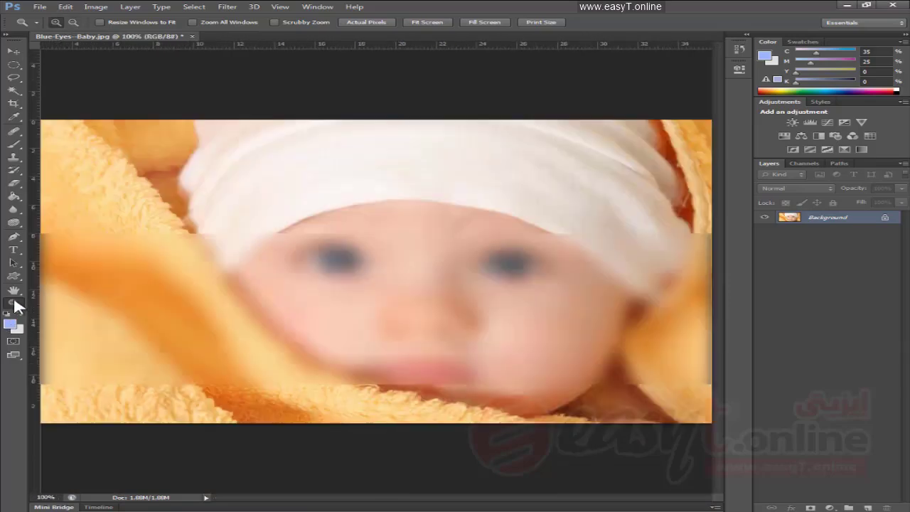
double_click(13, 303)
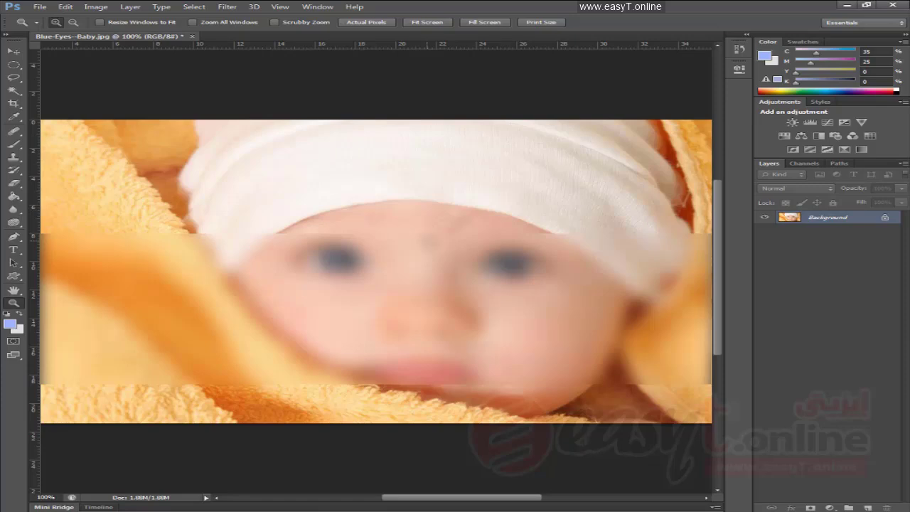
left_click(409, 245)
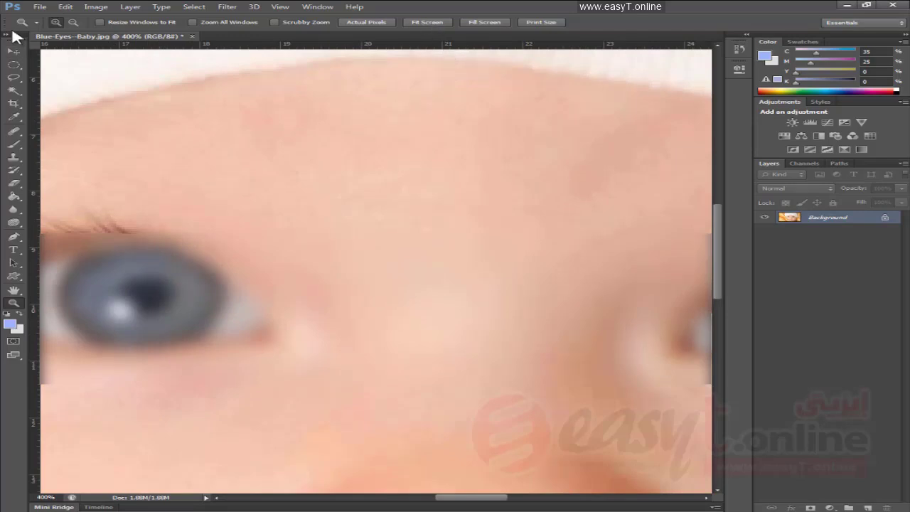
left_click(435, 27)
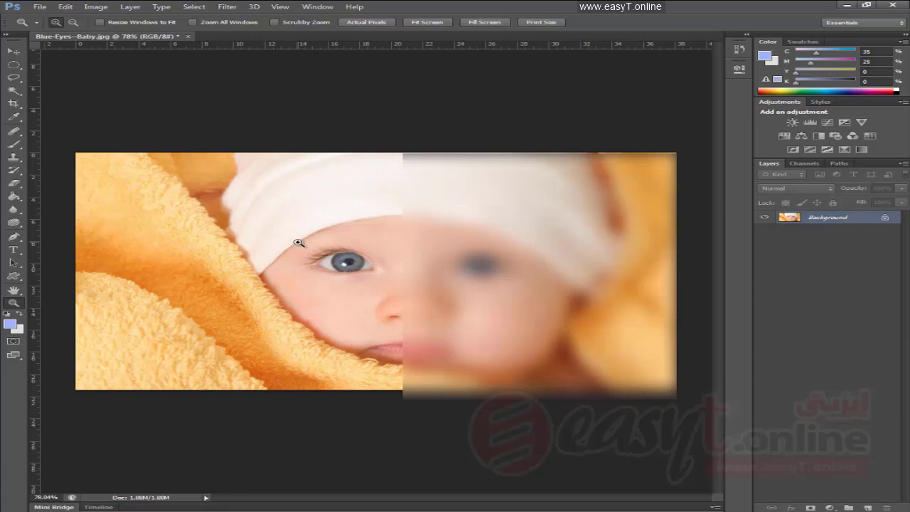
left_click_drag(299, 242, 385, 279)
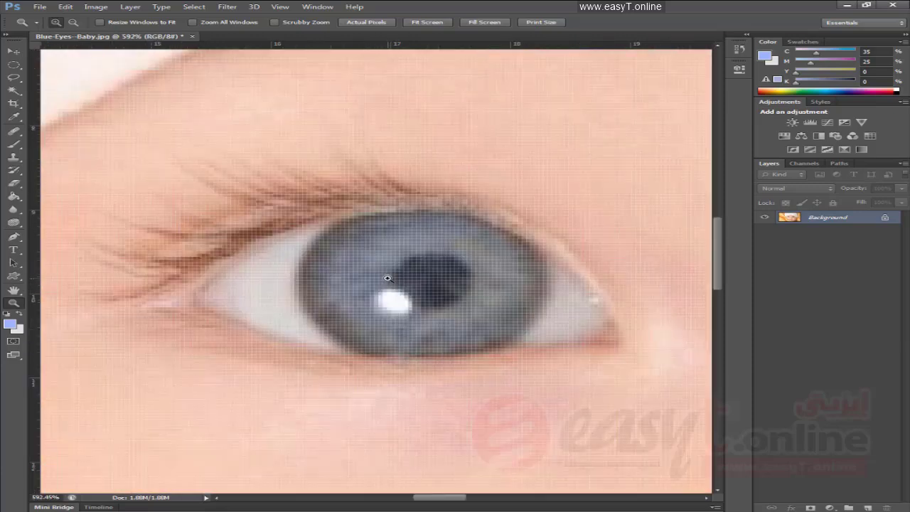
double_click(13, 304)
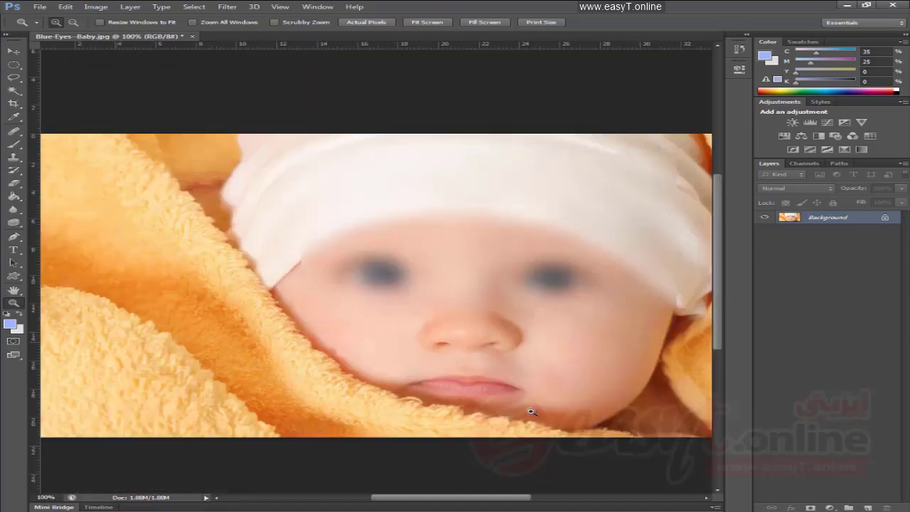
left_click_drag(397, 371, 540, 403)
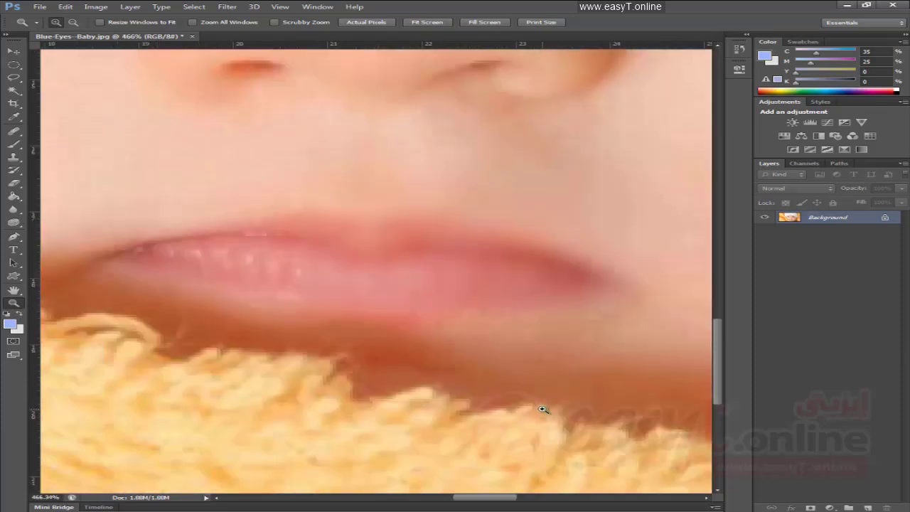
double_click(14, 304)
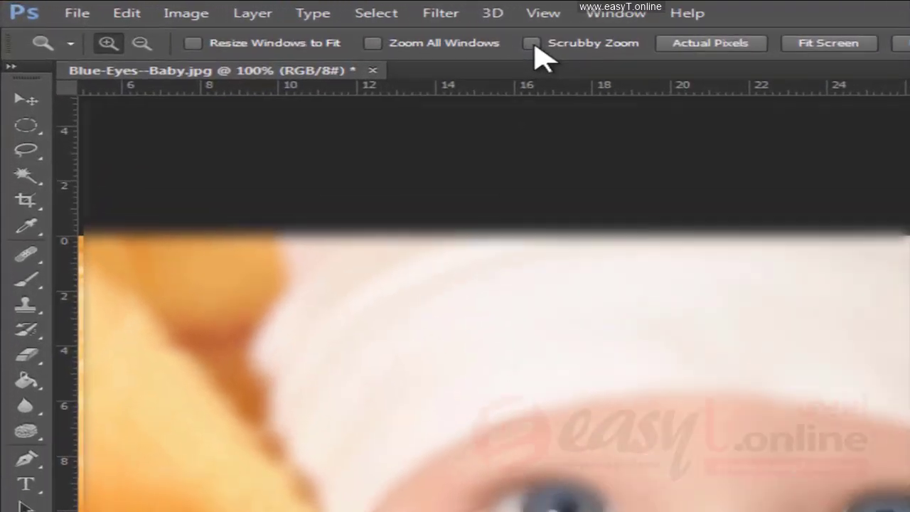
Enable Scrubby Zoom and drag-zoom in and out around the baby's eye, settling near 176%
left_click(533, 44)
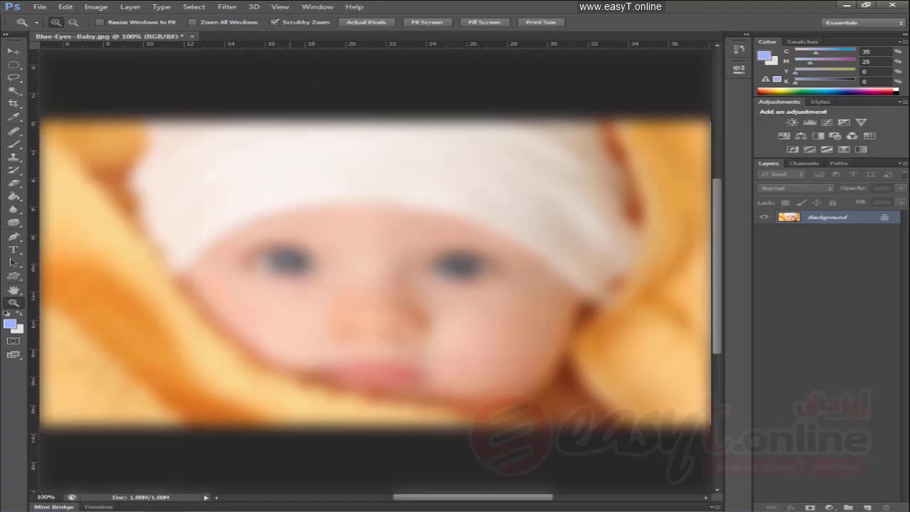
left_click_drag(286, 268, 484, 268)
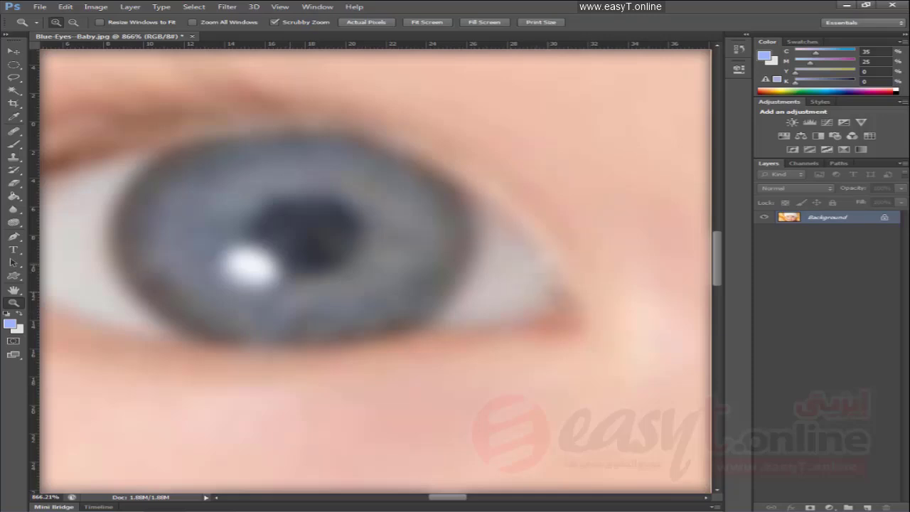
left_click_drag(541, 284, 398, 284)
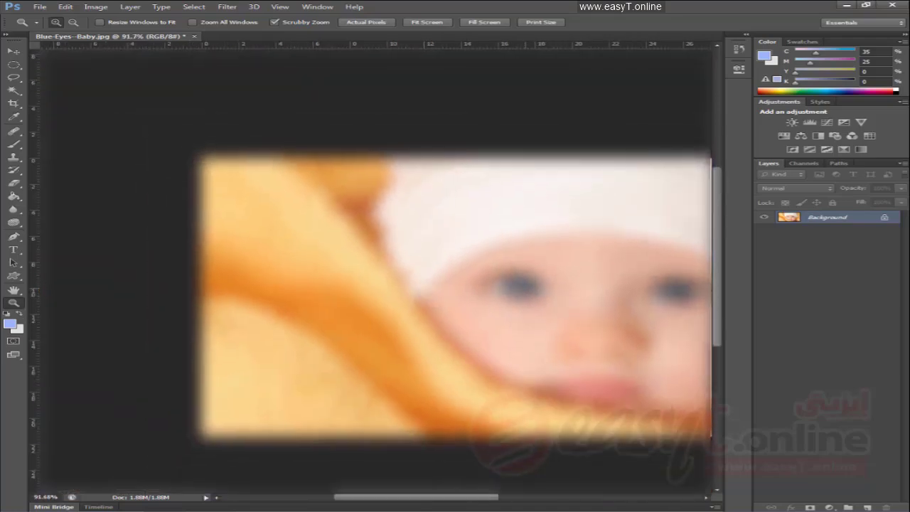
left_click_drag(511, 284, 640, 284)
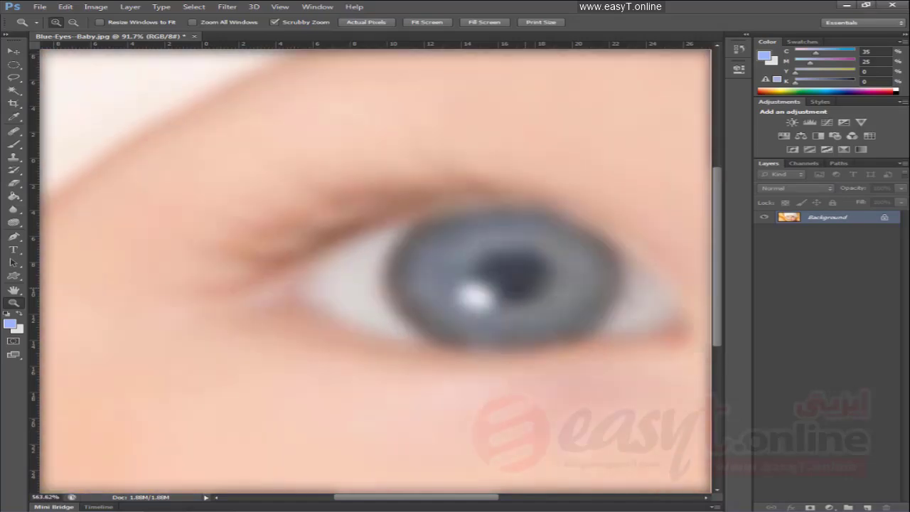
left_click_drag(512, 284, 384, 284)
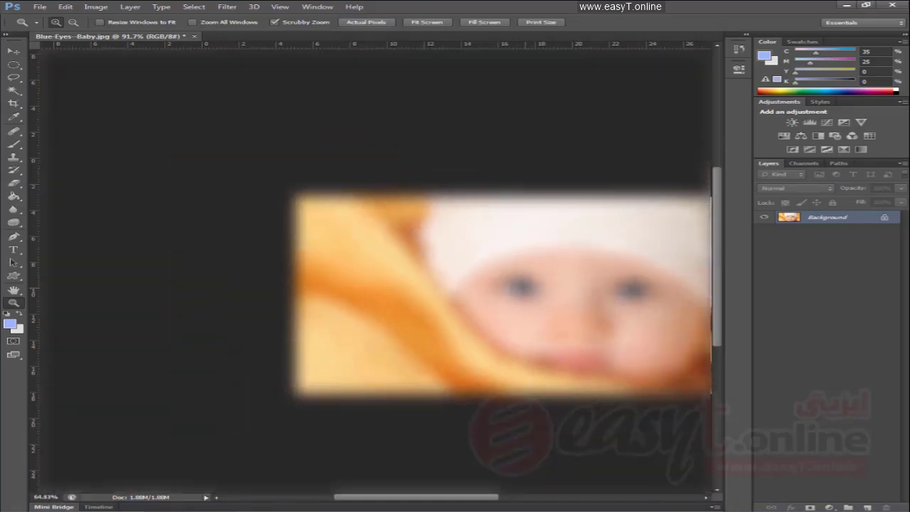
mouse_move(519, 284)
left_mouse_down()
mouse_move(639, 284)
mouse_move(483, 284)
mouse_move(611, 285)
left_mouse_up()
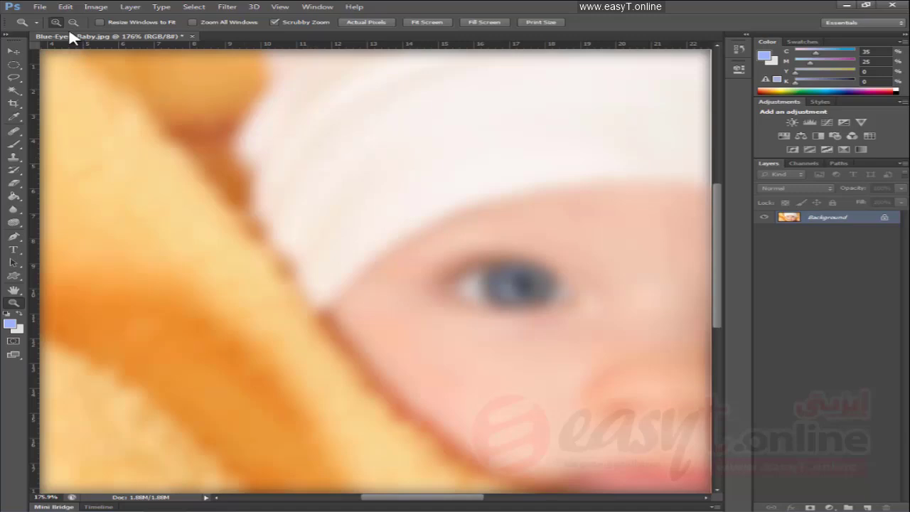
left_click(65, 7)
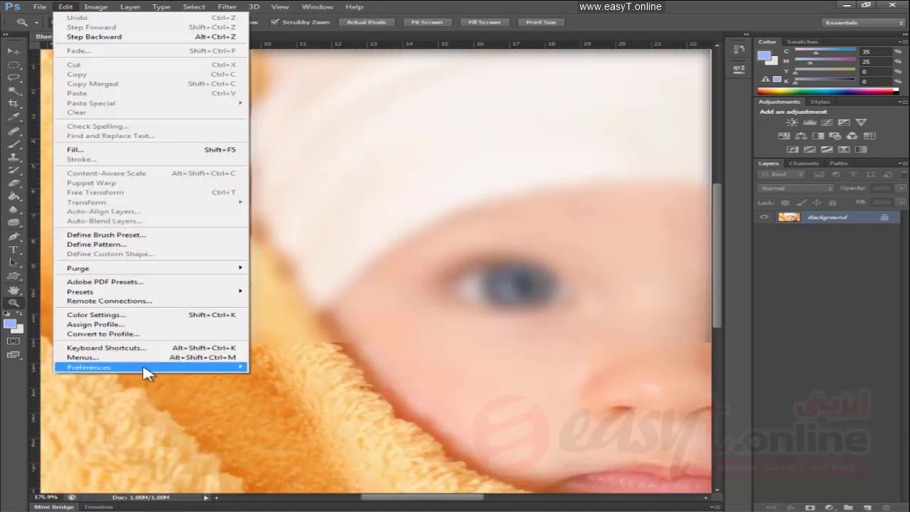
mouse_move(89, 367)
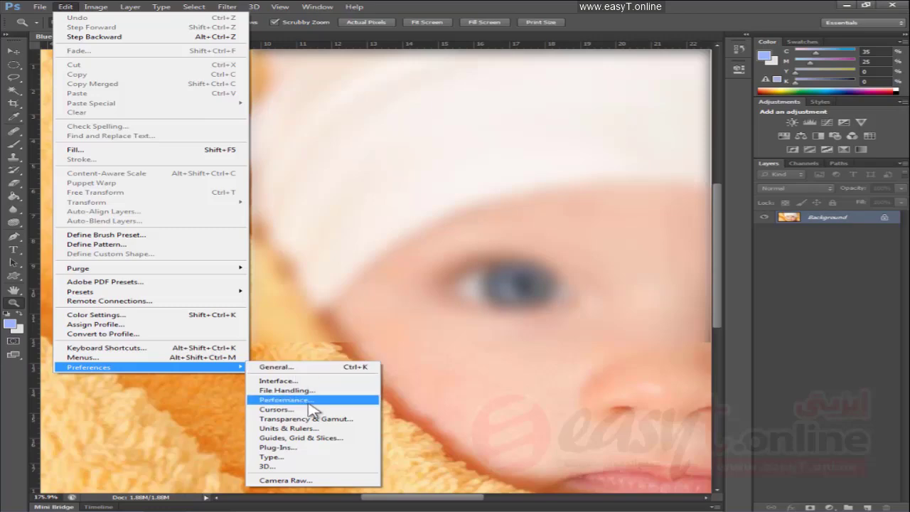
Turn off Use Graphics Processor in the Performance preferences and close them with OK
left_click(310, 401)
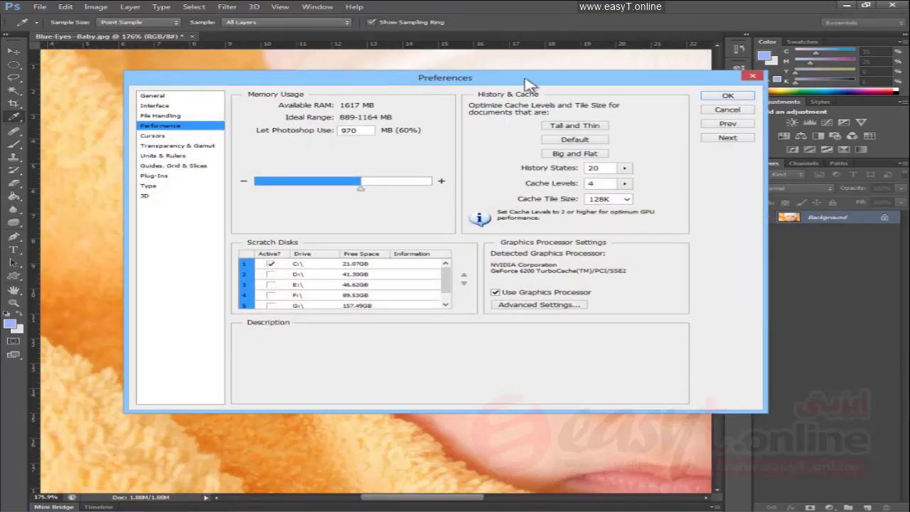
left_click_drag(529, 83, 489, 86)
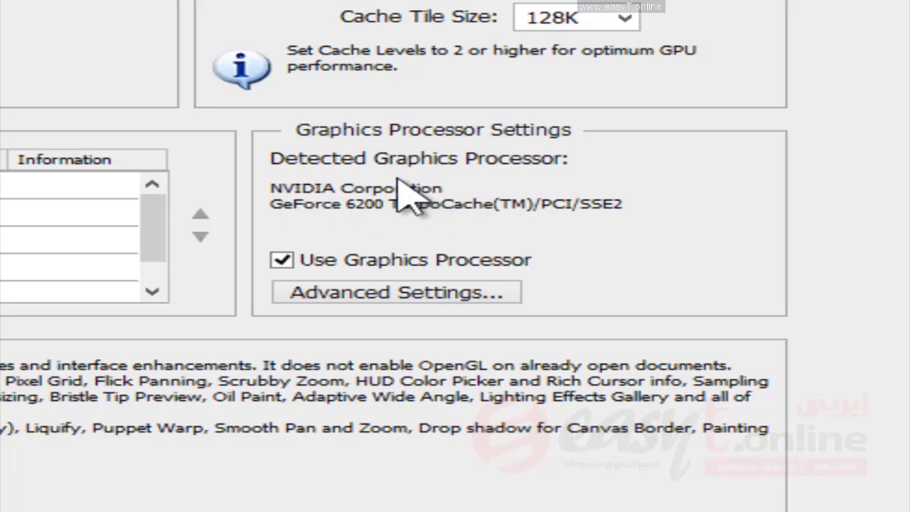
left_click(282, 261)
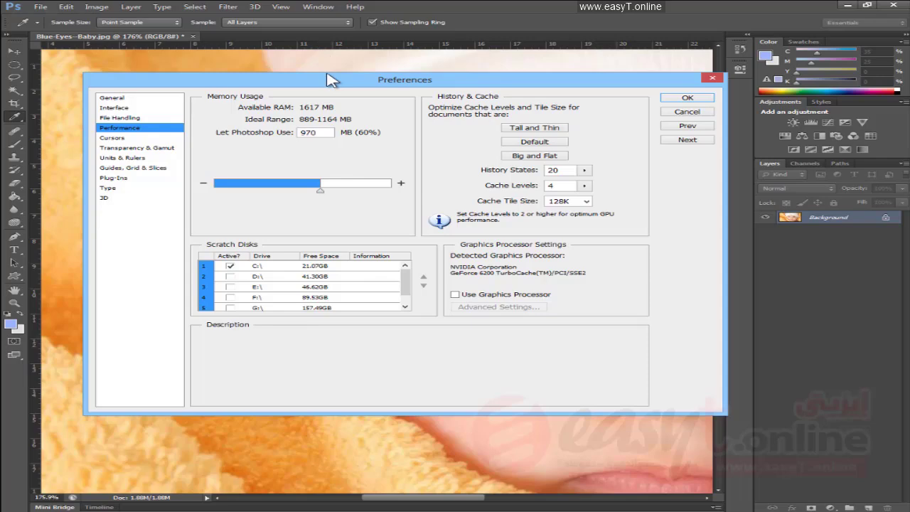
mouse_move(498, 295)
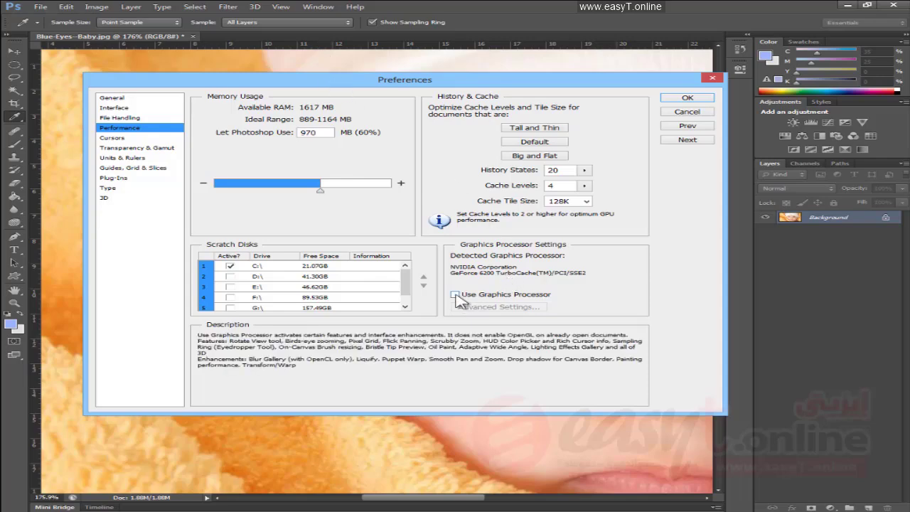
left_click(687, 98)
key("z")
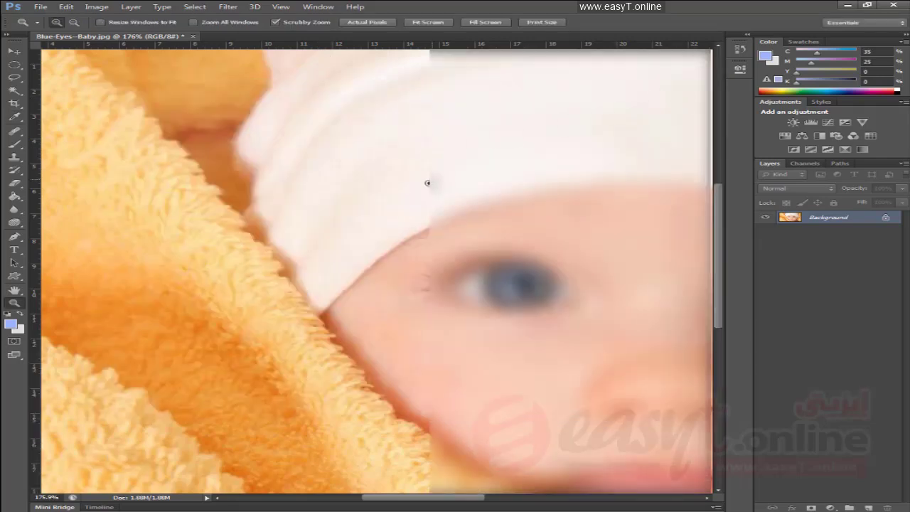
Re-enable Use Graphics Processor in the Performance preferences and confirm with OK
left_click(275, 22)
left_click(66, 7)
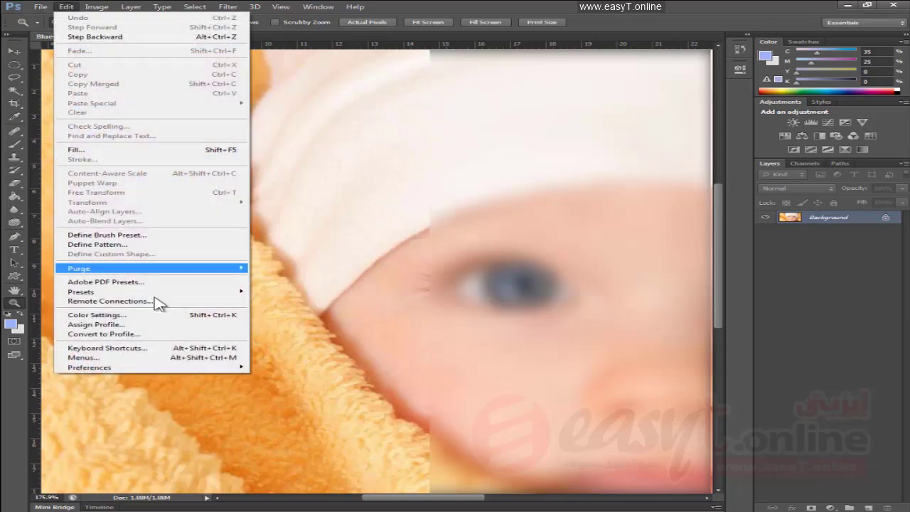
mouse_move(90, 367)
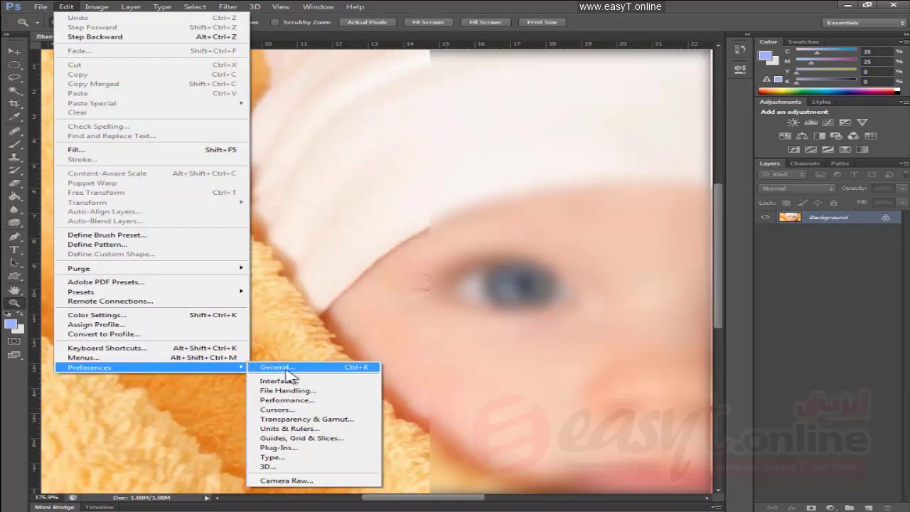
left_click(287, 369)
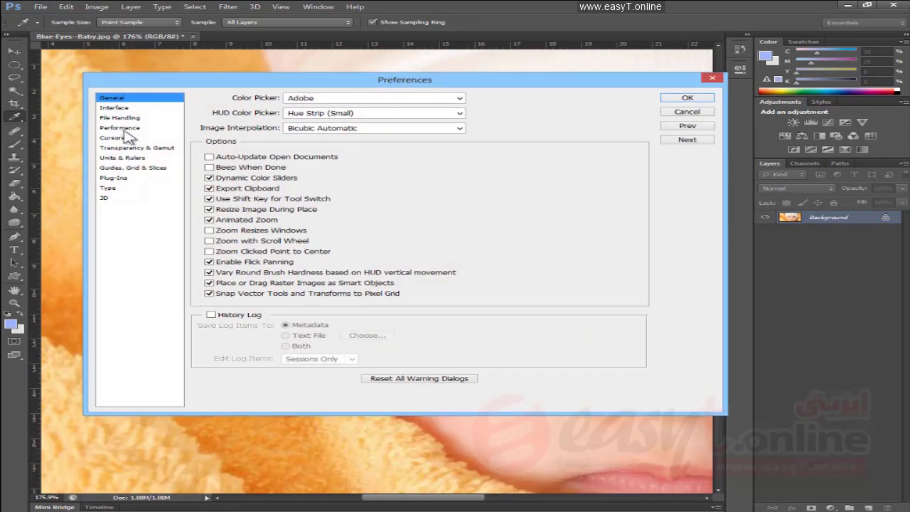
left_click(125, 130)
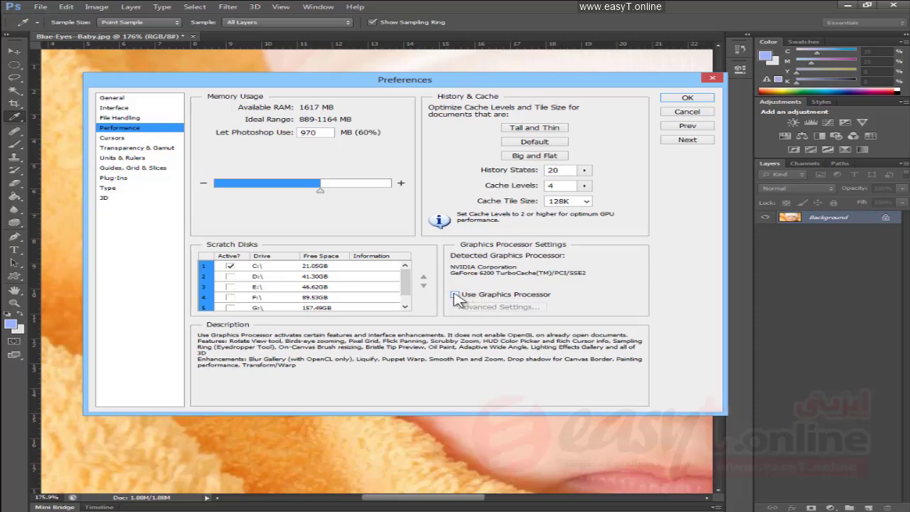
left_click(455, 294)
left_click(687, 98)
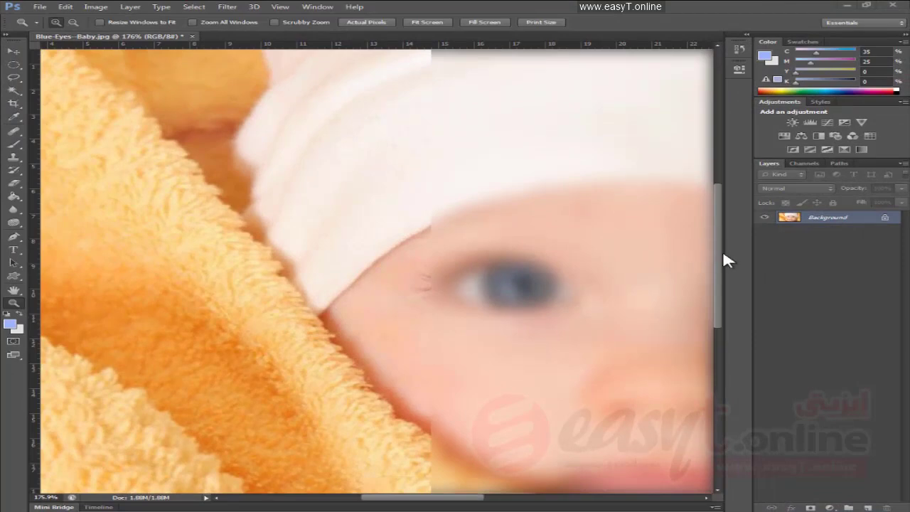
Pan the 176% view with the Hand tool across the towel to the hat, left eye and nose
scroll(720, 246, "down", 2)
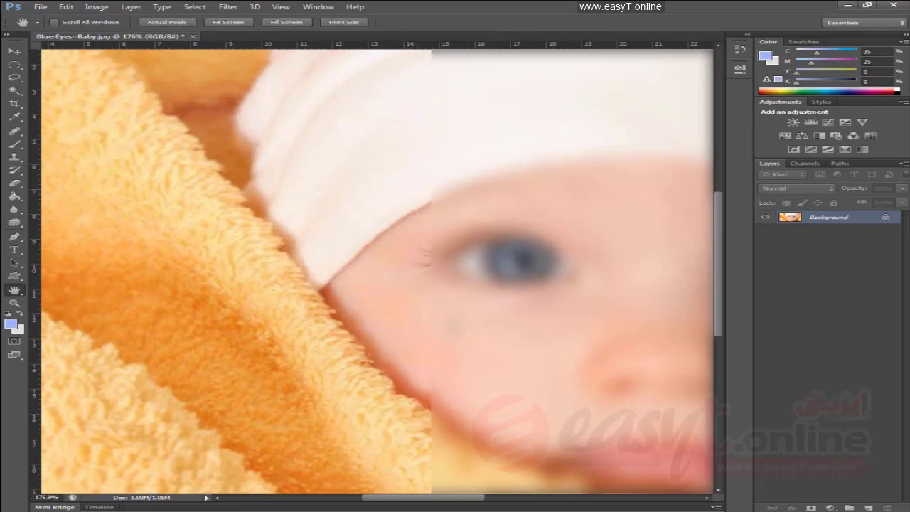
left_click_drag(498, 341, 269, 335)
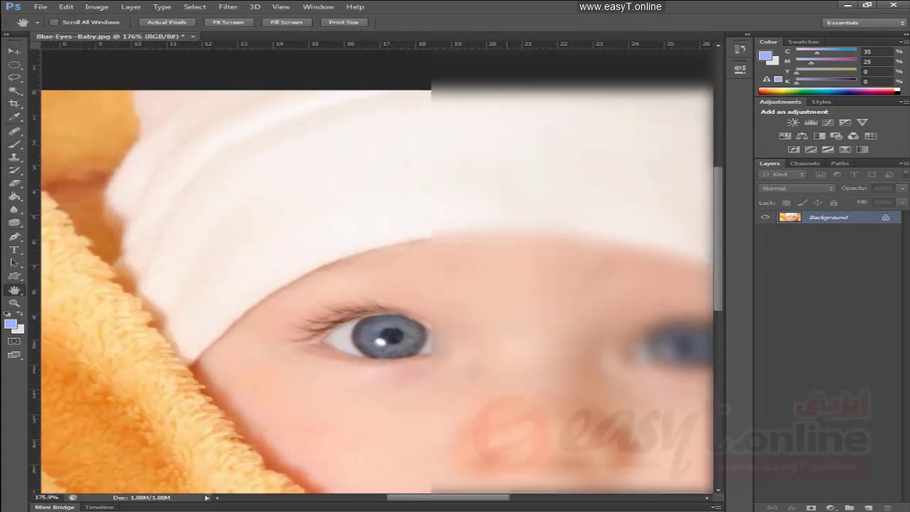
left_click_drag(269, 336, 395, 325)
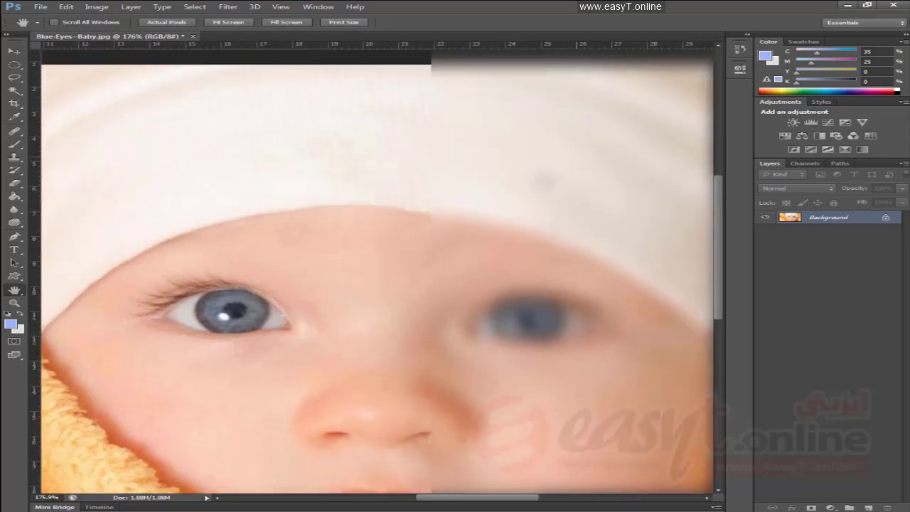
mouse_move(306, 73)
left_mouse_down()
mouse_move(199, 315)
mouse_move(142, 418)
mouse_move(525, 43)
mouse_move(457, 294)
mouse_move(104, 152)
mouse_move(398, 306)
mouse_move(320, 383)
mouse_move(319, 405)
mouse_move(356, 331)
mouse_move(248, 376)
mouse_move(322, 322)
left_mouse_up()
mouse_move(448, 134)
left_mouse_down()
mouse_move(402, 334)
mouse_move(420, 162)
left_mouse_up()
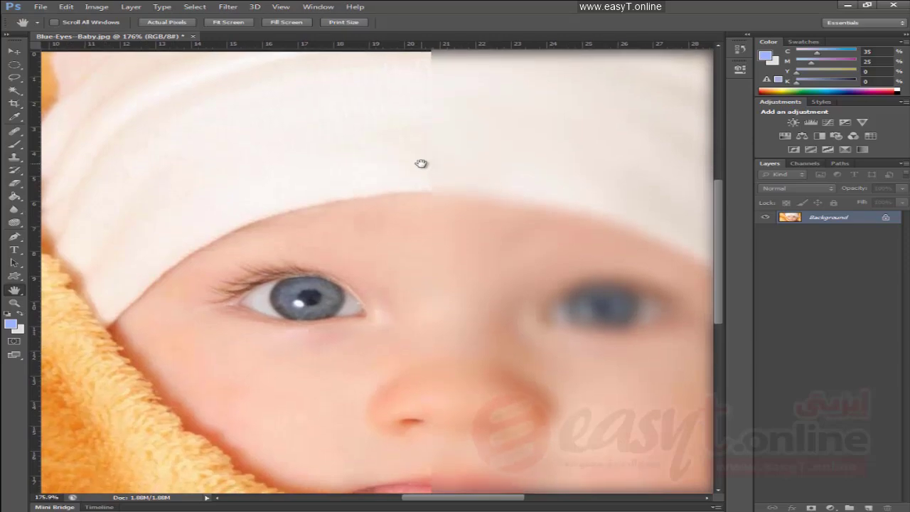
View at 100%, pan with the Hand tool, then fit the whole photo at 85.6%
double_click(20, 303)
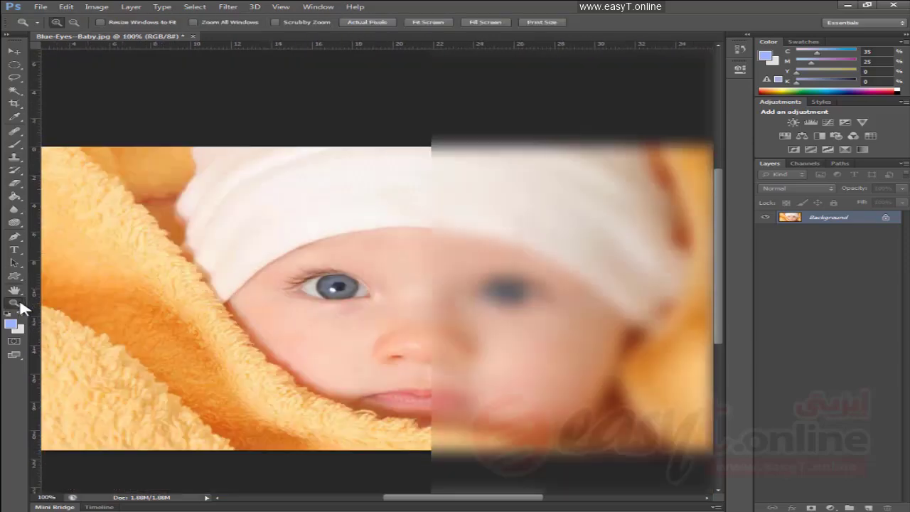
left_click(14, 290)
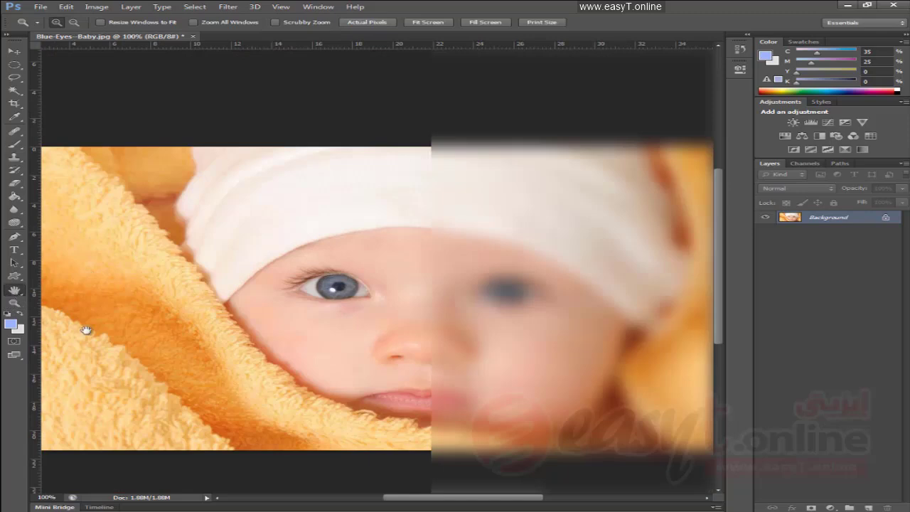
mouse_move(184, 279)
left_mouse_down()
mouse_move(518, 54)
mouse_move(535, 54)
left_mouse_up()
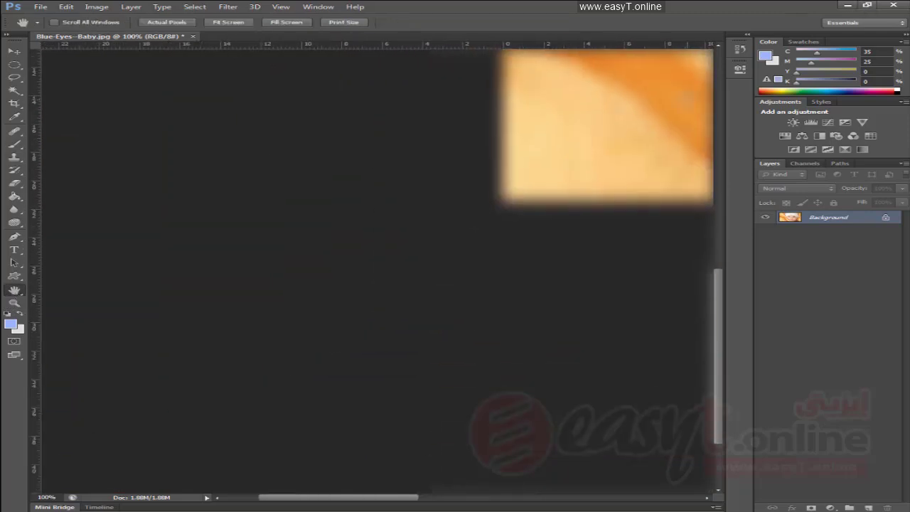
left_click_drag(242, 174, 149, 221)
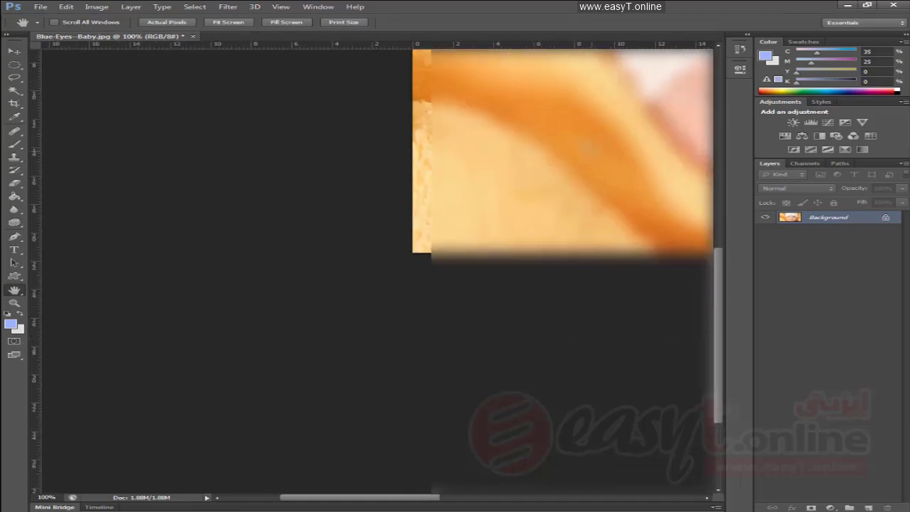
double_click(15, 292)
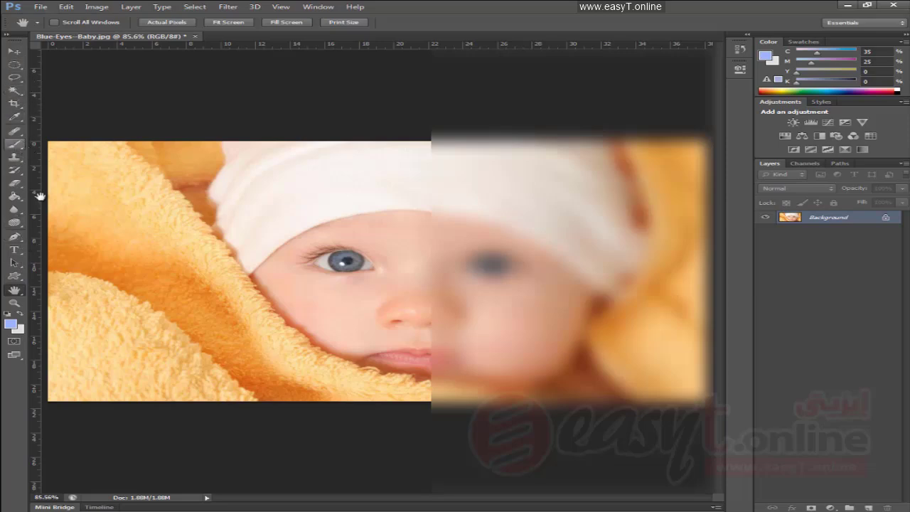
Zoom in twice on the baby's face with the Zoom tool to reach 200%
left_click(20, 145)
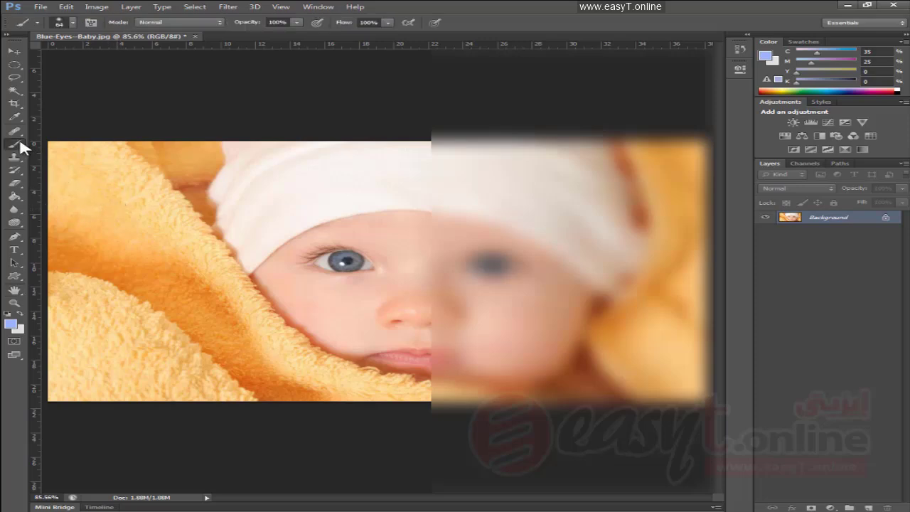
left_click(17, 290)
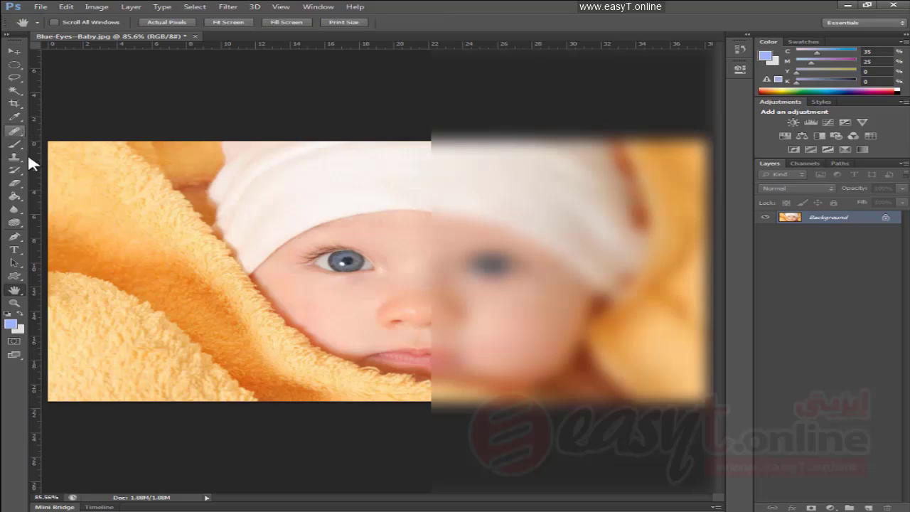
left_click(15, 302)
left_click(204, 296)
left_click(202, 294)
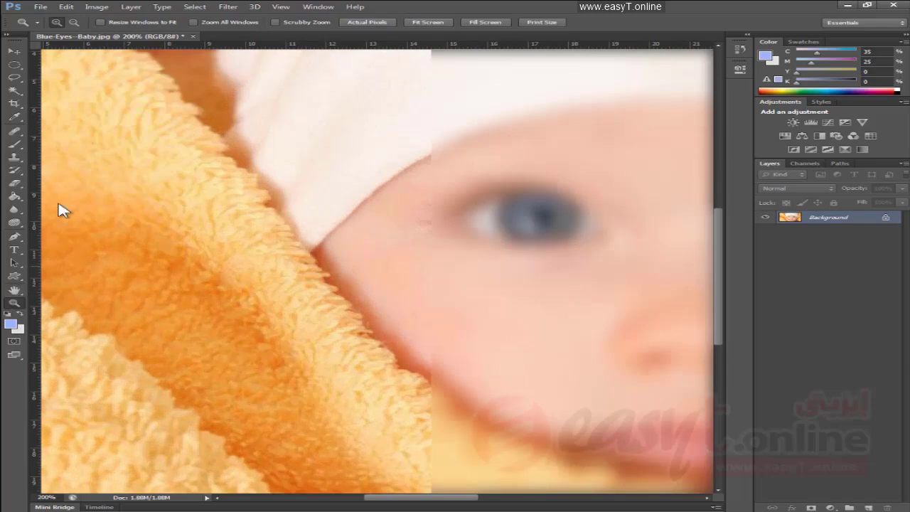
With the Brush tool active, hold Space and pan to frame the white hat and eyes
left_click(14, 144)
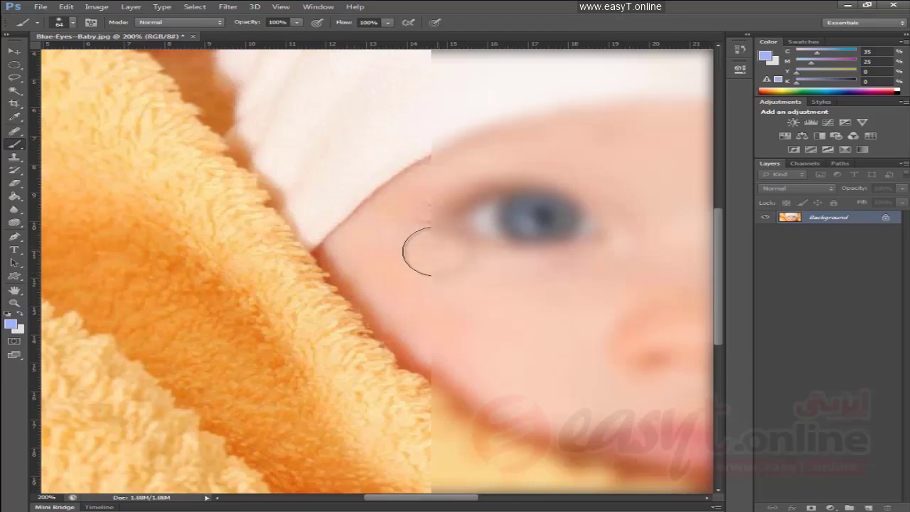
key("space")
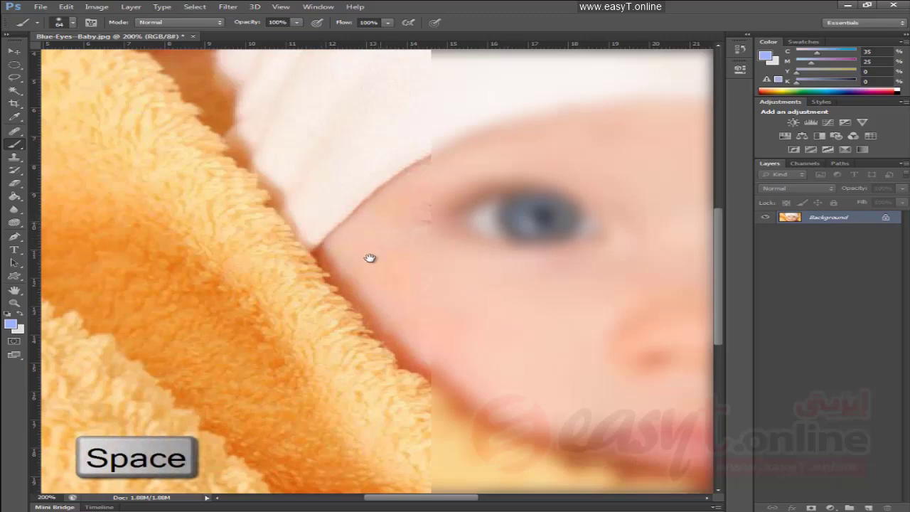
left_click(20, 147)
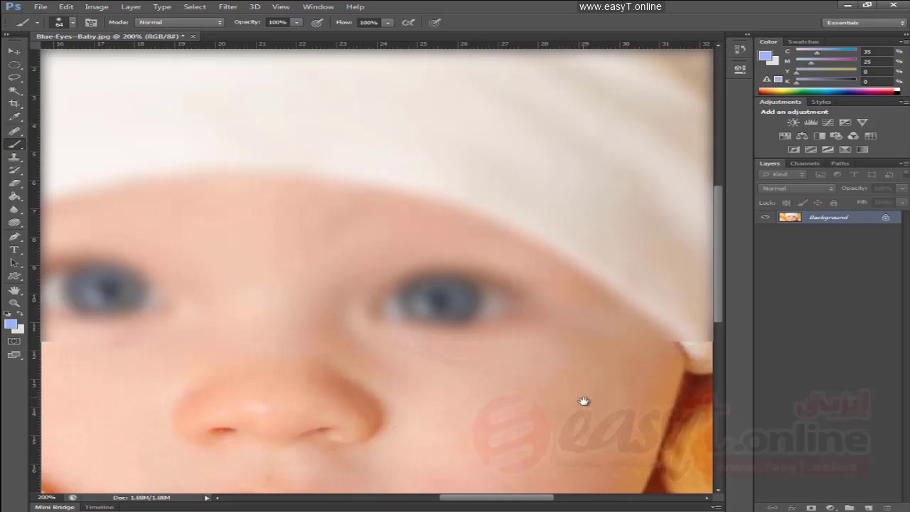
left_click_drag(595, 418, 581, 284)
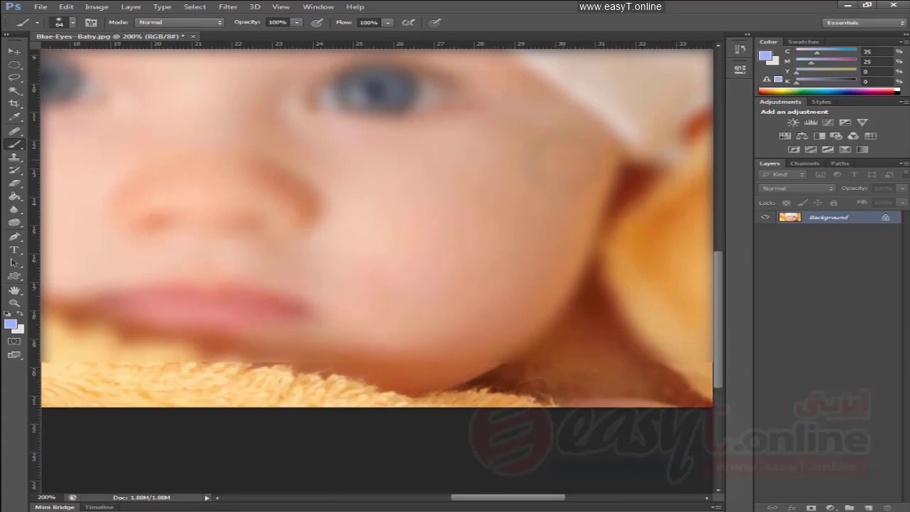
scroll(504, 348, "up", 5)
scroll(609, 307, "up", 5)
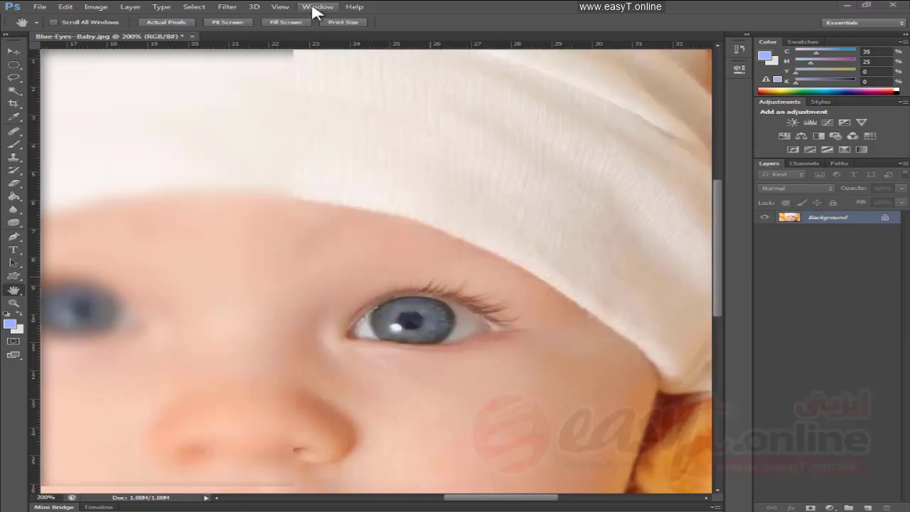
Show the Navigator panel from the Window menu
left_click(314, 7)
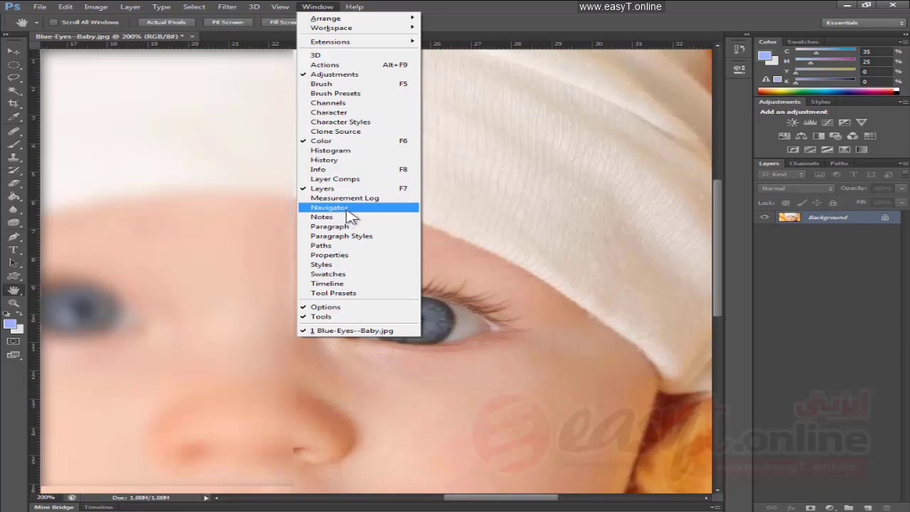
left_click(347, 209)
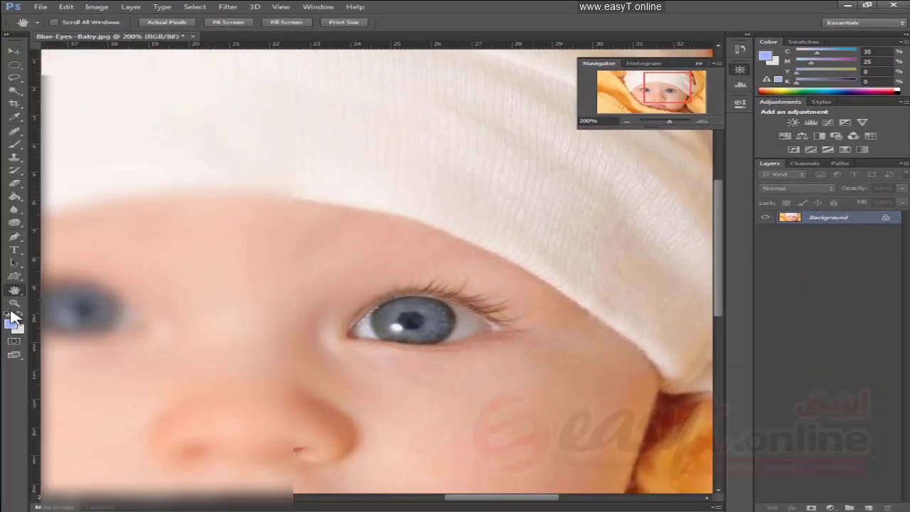
Zoom in repeatedly on the baby's eye with the Zoom tool up to 700%
left_click(14, 303)
left_click(392, 337)
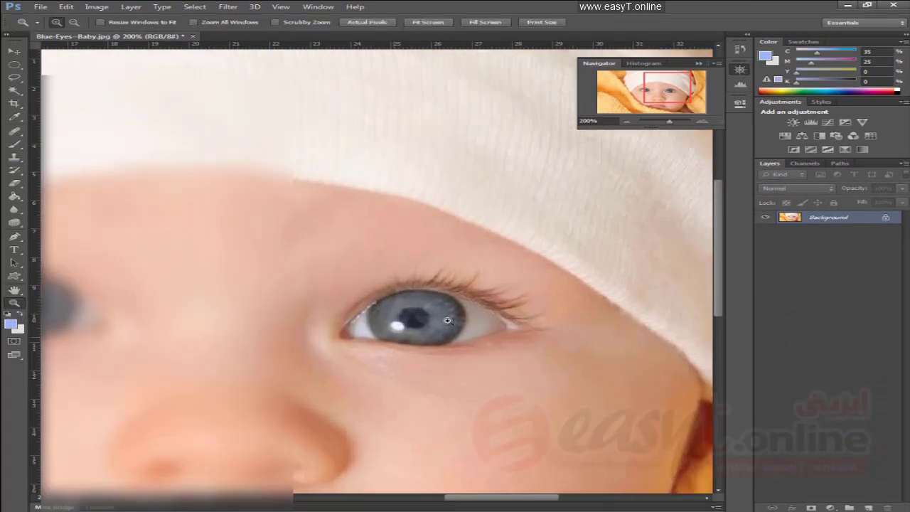
left_click(420, 293)
left_click(420, 293)
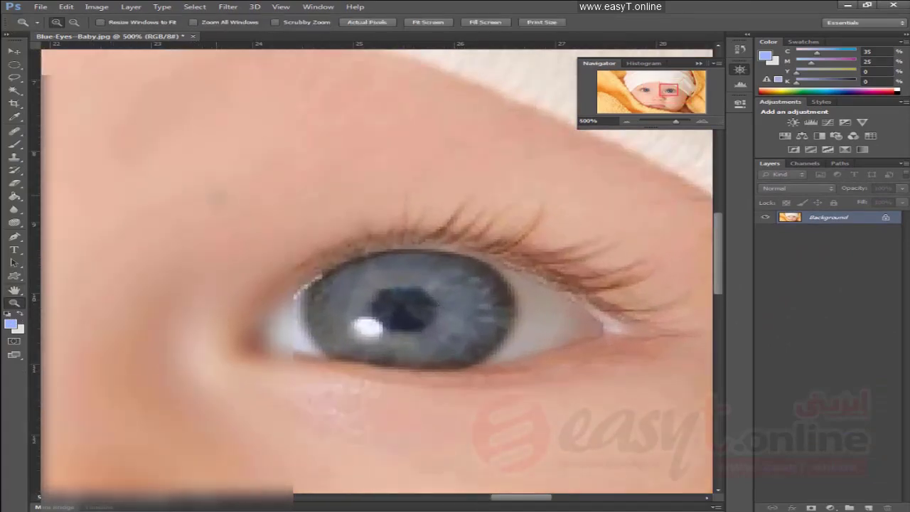
left_click(430, 301)
left_click(440, 299)
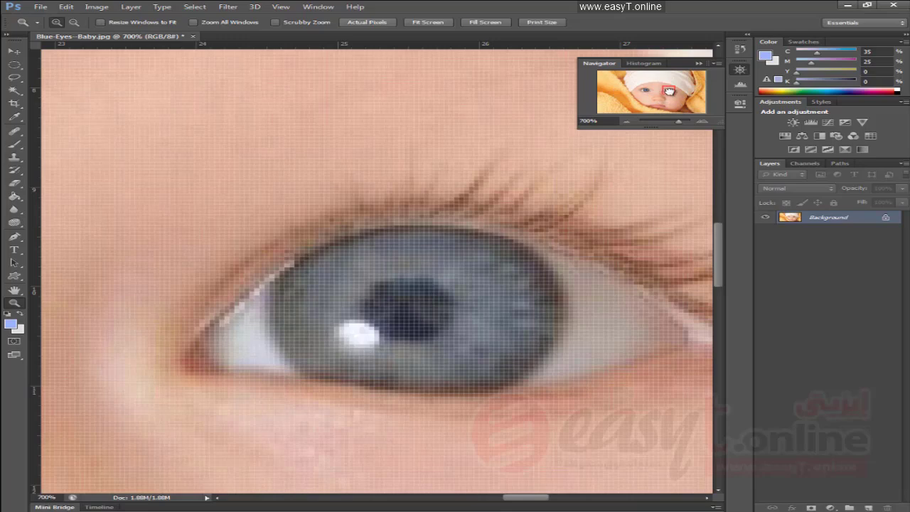
Move the Navigator's view box around the face, ending on the skin beside the eye
left_click_drag(669, 90, 645, 92)
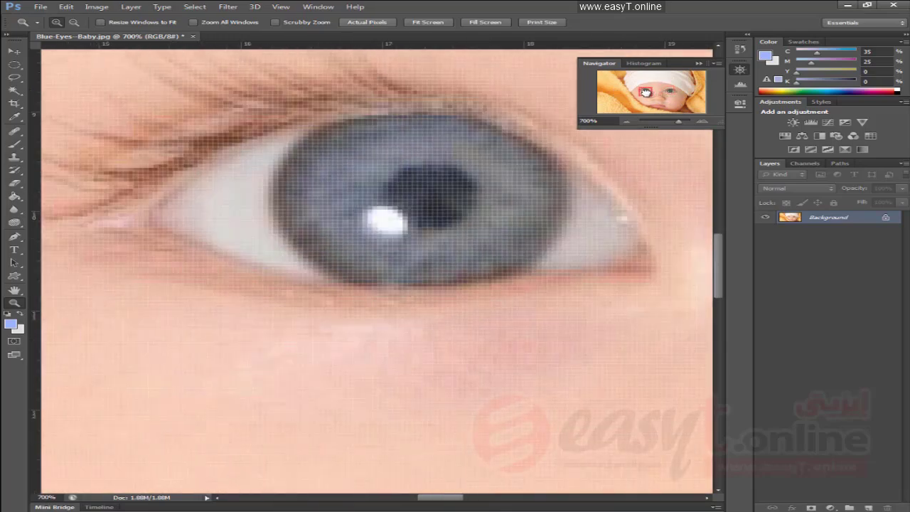
mouse_move(645, 92)
left_mouse_down()
mouse_move(649, 109)
mouse_move(620, 84)
left_mouse_up()
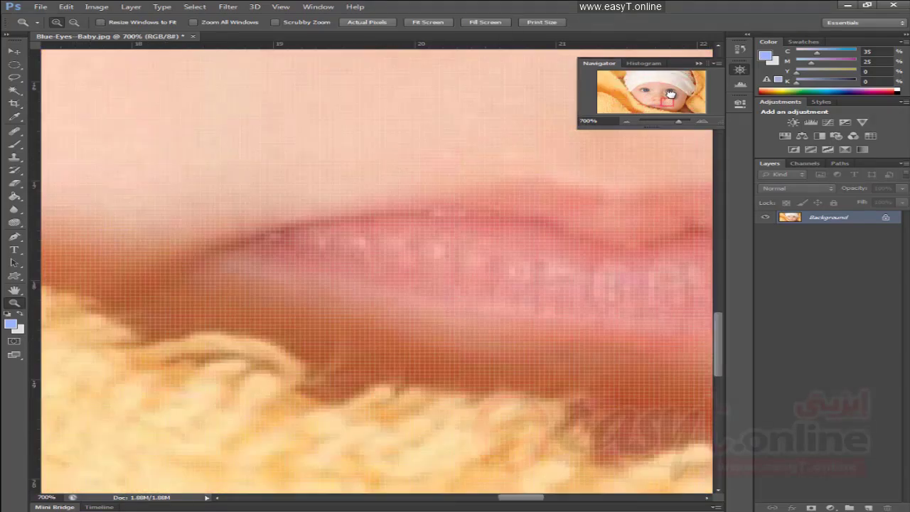
left_click_drag(620, 84, 652, 88)
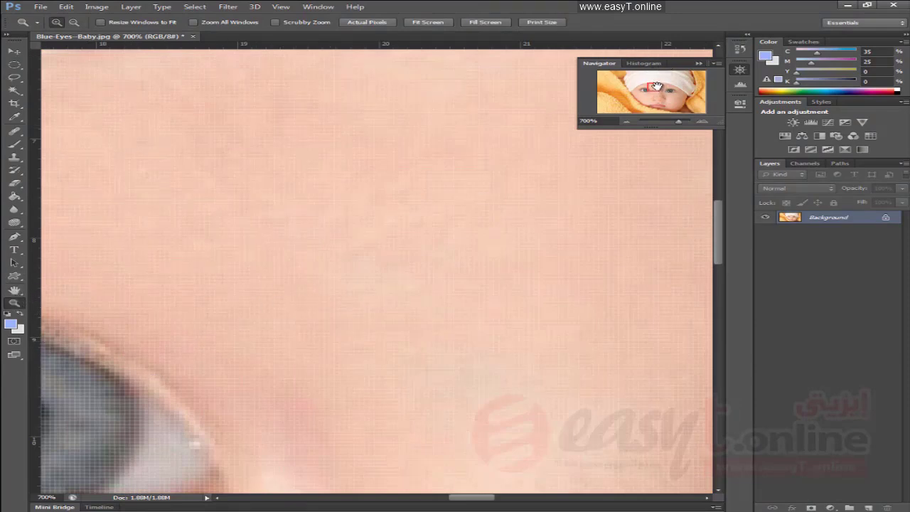
mouse_move(657, 86)
left_mouse_down()
mouse_move(641, 101)
mouse_move(653, 88)
left_mouse_up()
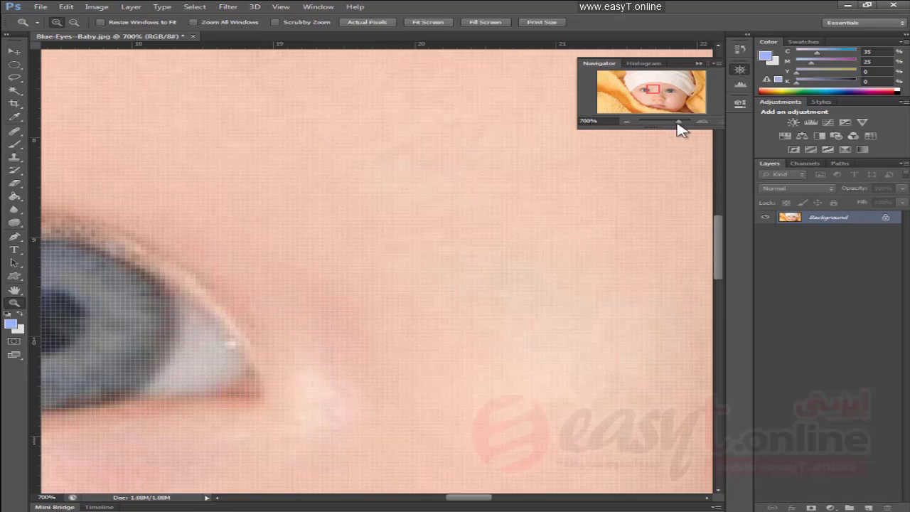
Zoom out to about 67% with the Navigator slider, then step back in to 600% on the eye
mouse_move(680, 124)
left_mouse_down()
mouse_move(656, 127)
mouse_move(669, 128)
left_mouse_up()
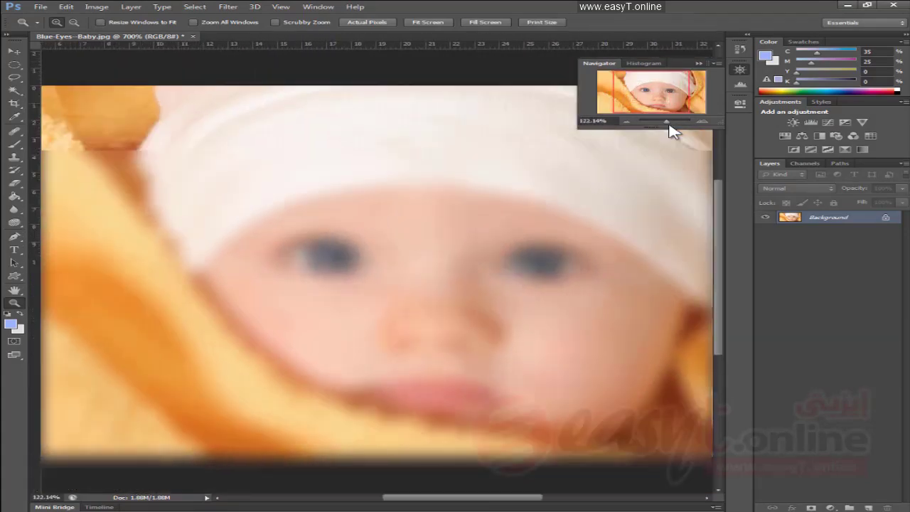
left_click(627, 122)
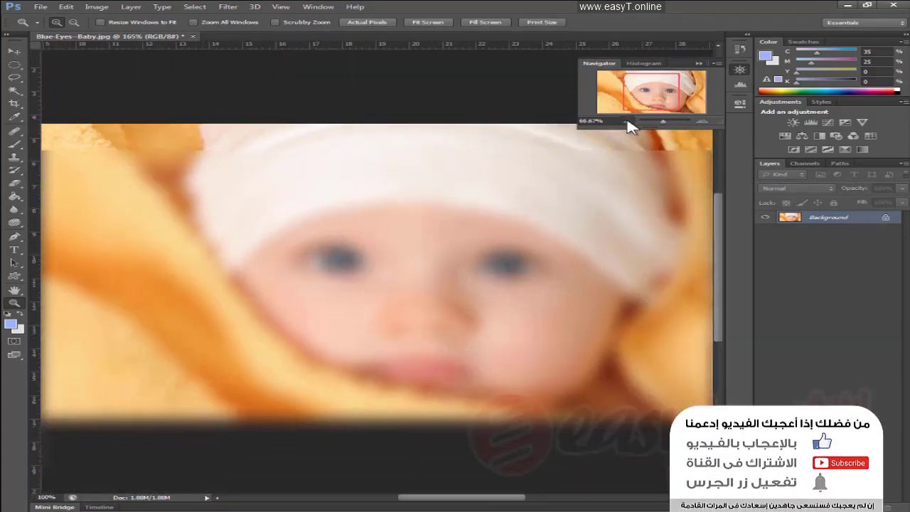
left_click(702, 122)
left_click(702, 122)
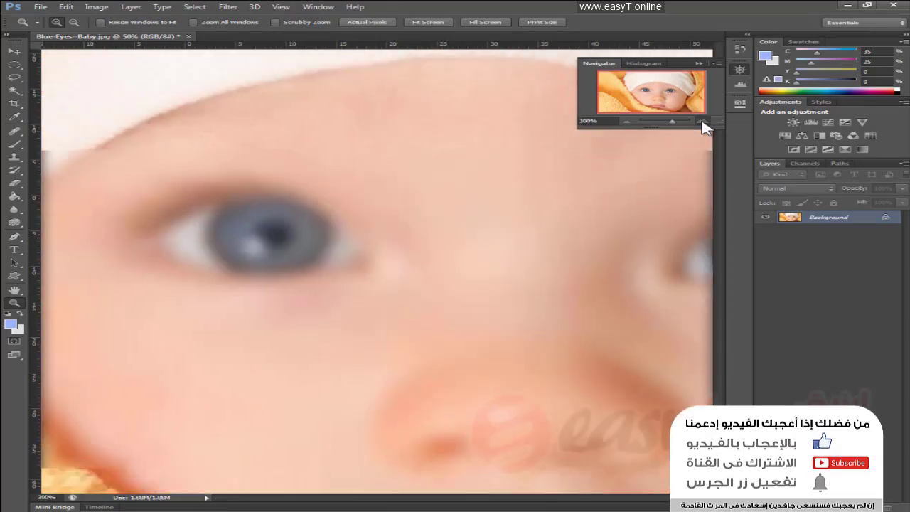
left_click(702, 123)
left_click(702, 123)
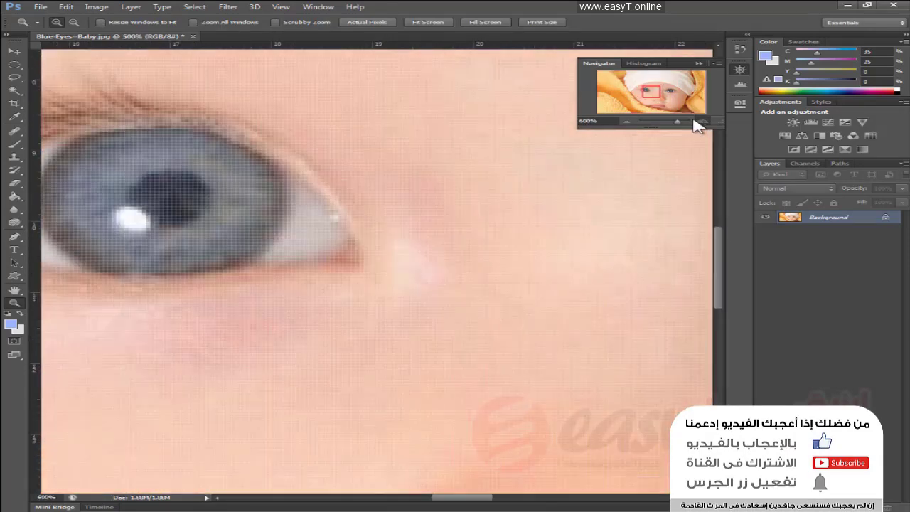